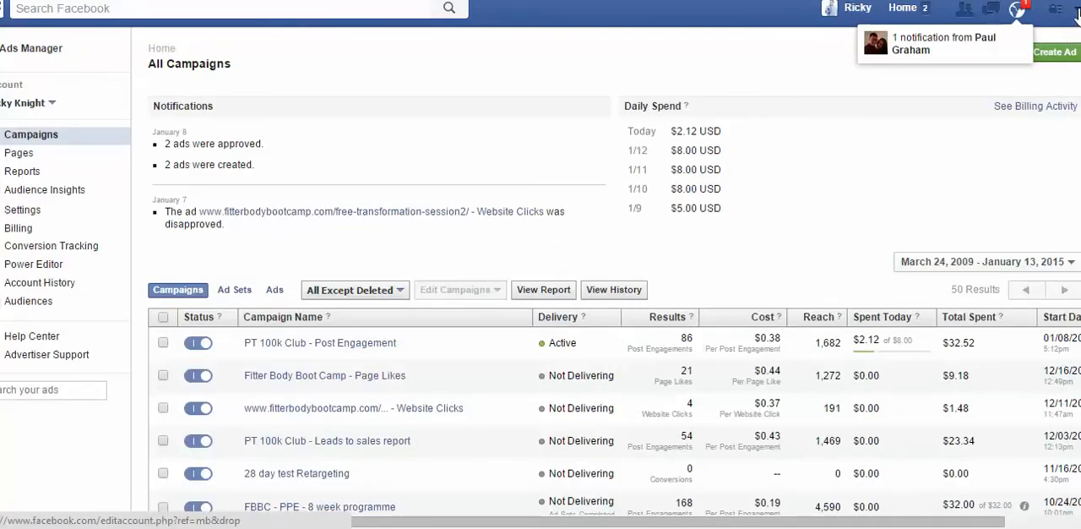
Step: Open the ad account's Audiences page
left_click(1077, 10)
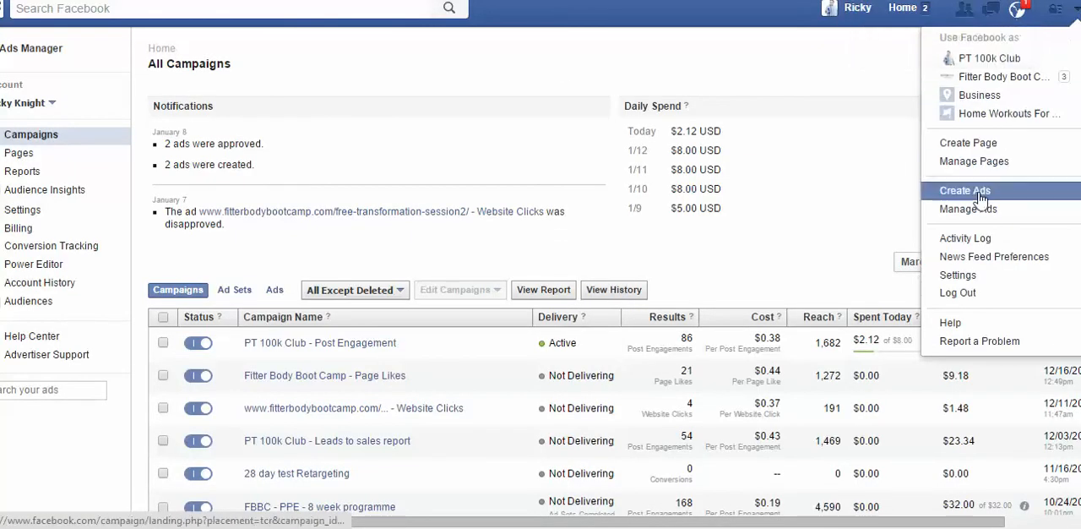
left_click(714, 80)
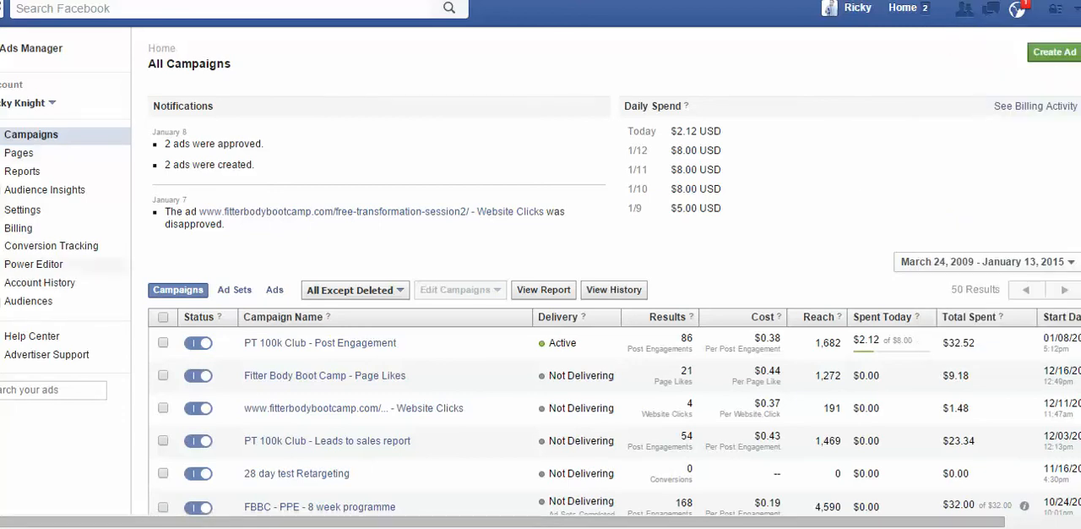
left_click(28, 302)
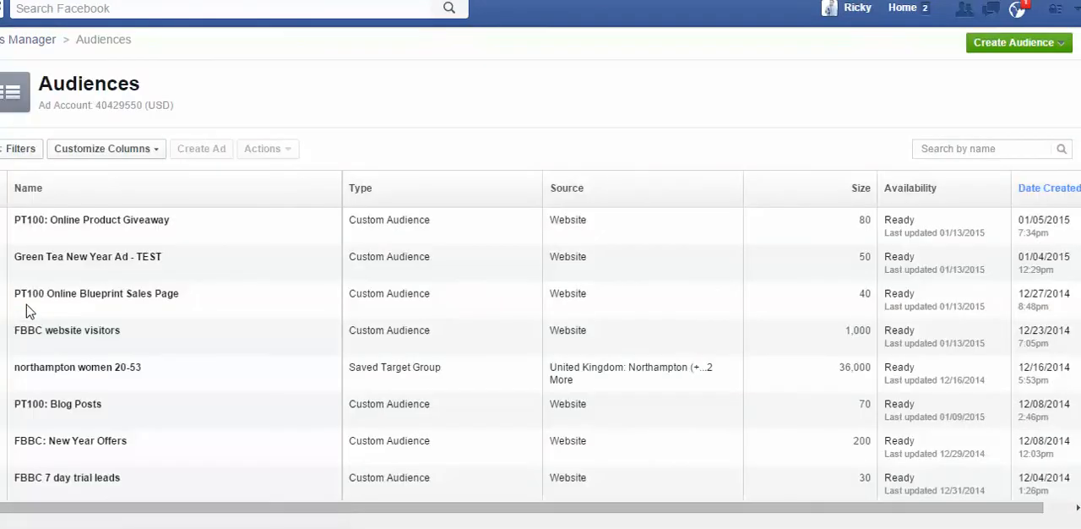
Step: Start a custom audience based on website traffic and target people who visit specific web pages
mouse_move(141, 288)
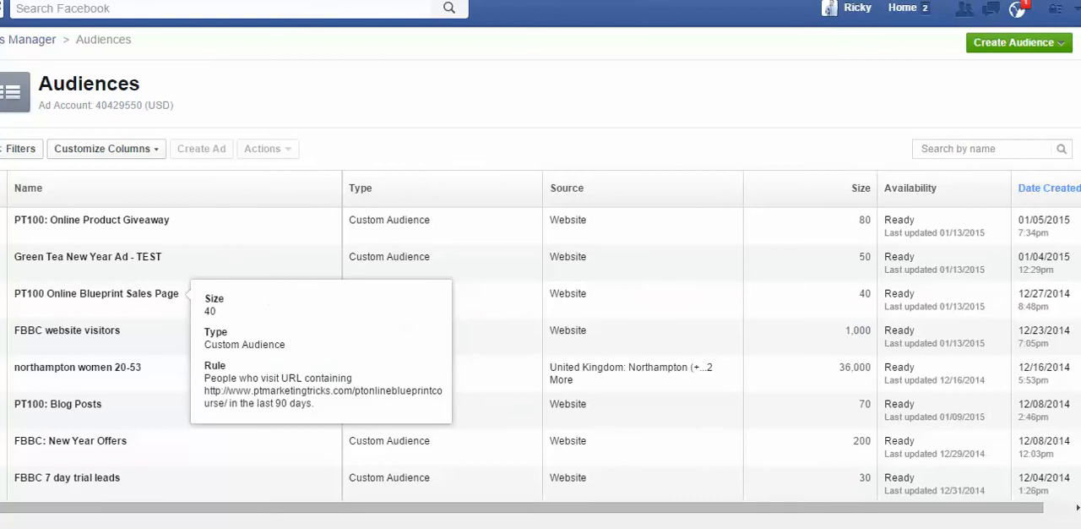
left_click(1020, 51)
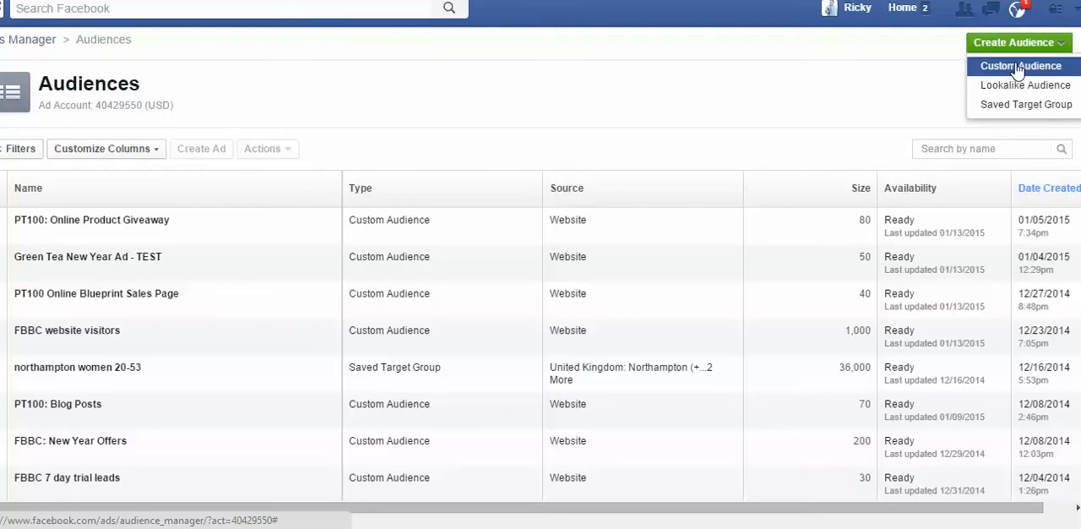
left_click(1017, 67)
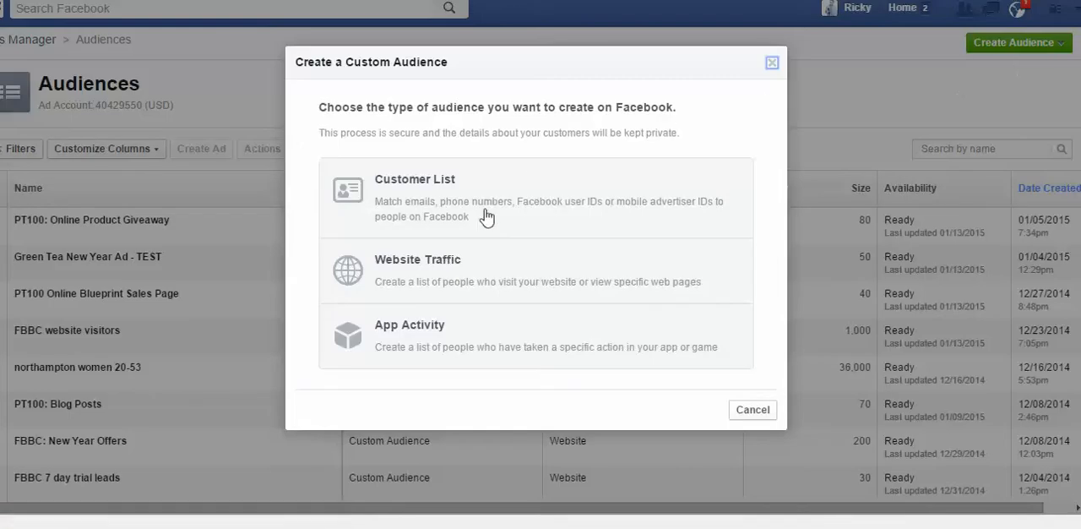
left_click(443, 275)
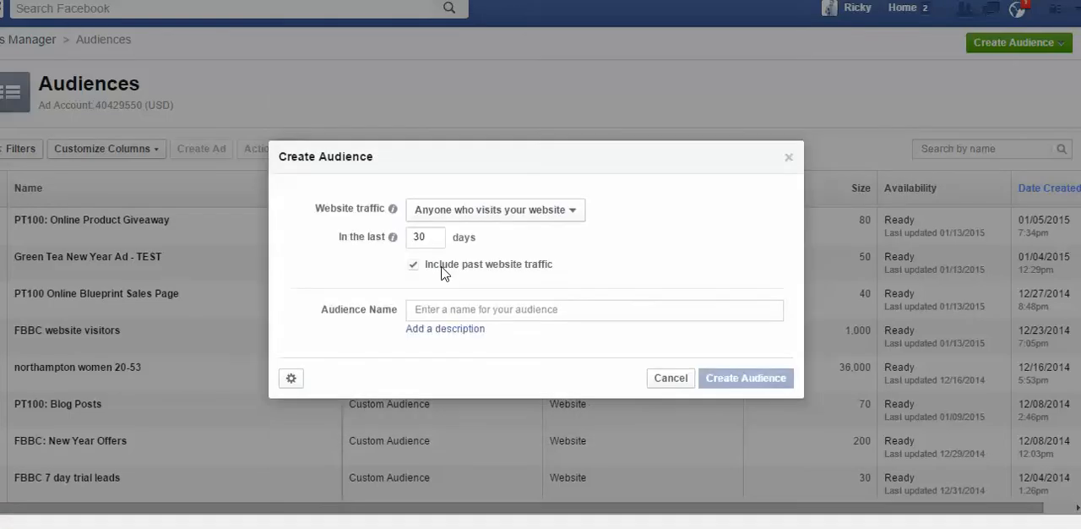
left_click(573, 212)
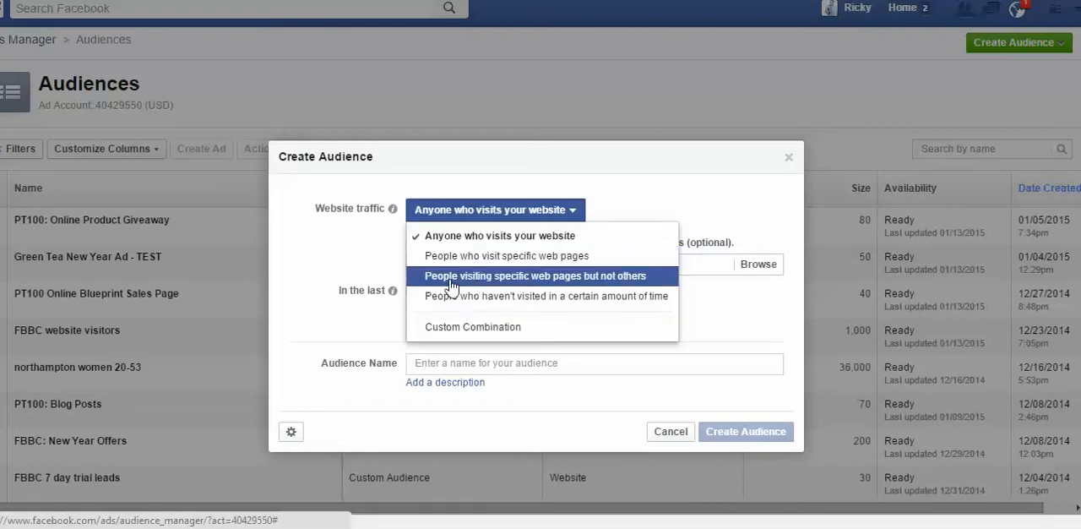
left_click(598, 262)
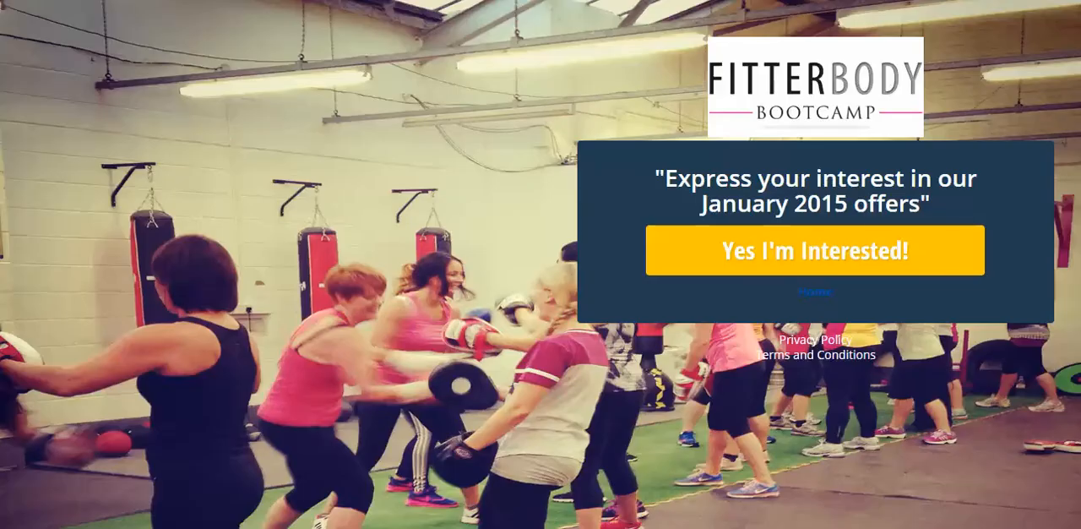
right_click(157, 0)
left_click(190, 16)
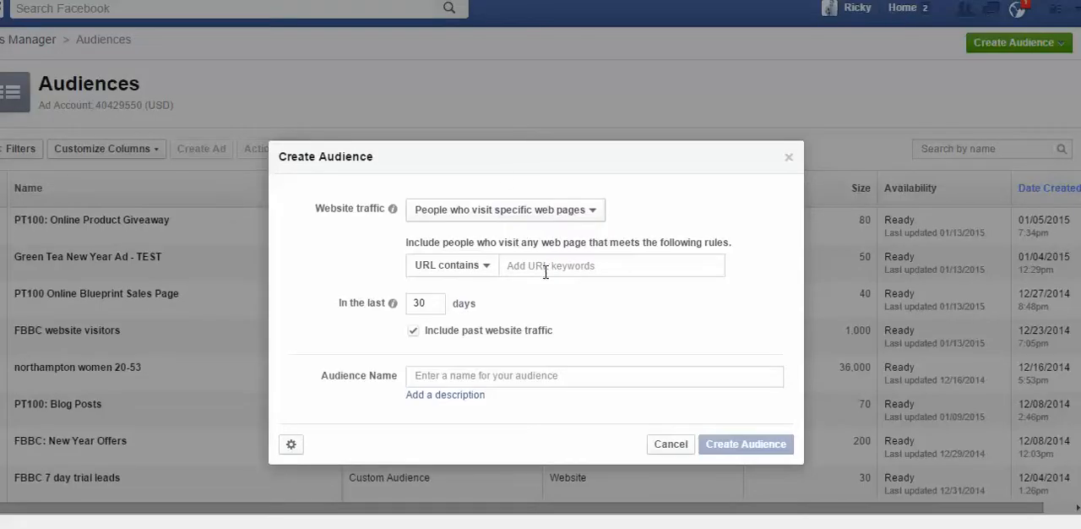
right_click(572, 265)
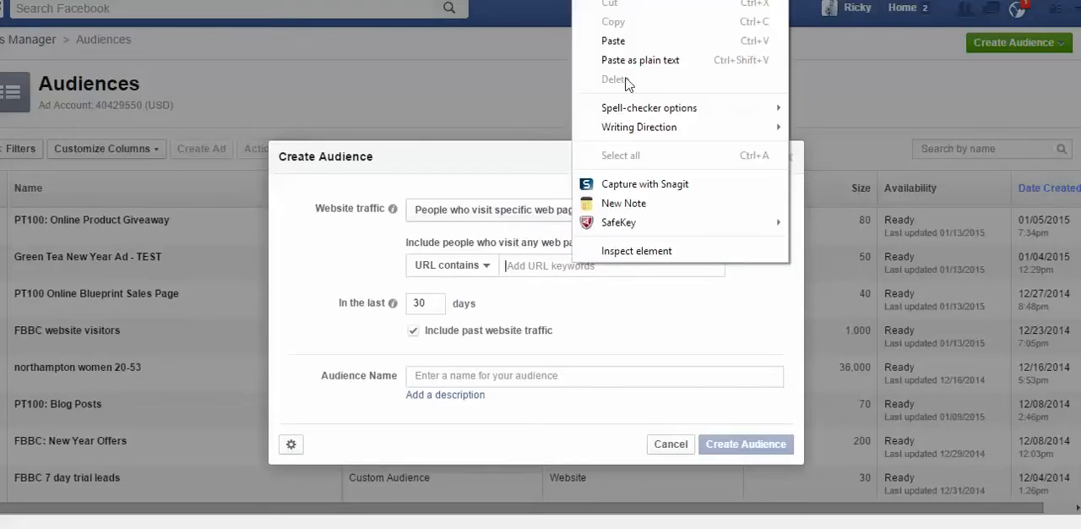
left_click(627, 40)
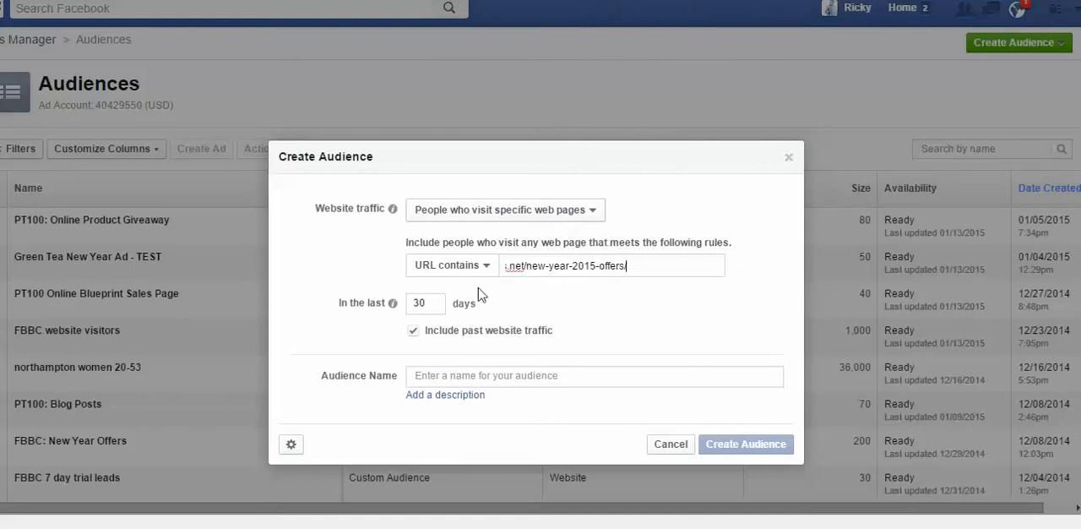
key("Tab")
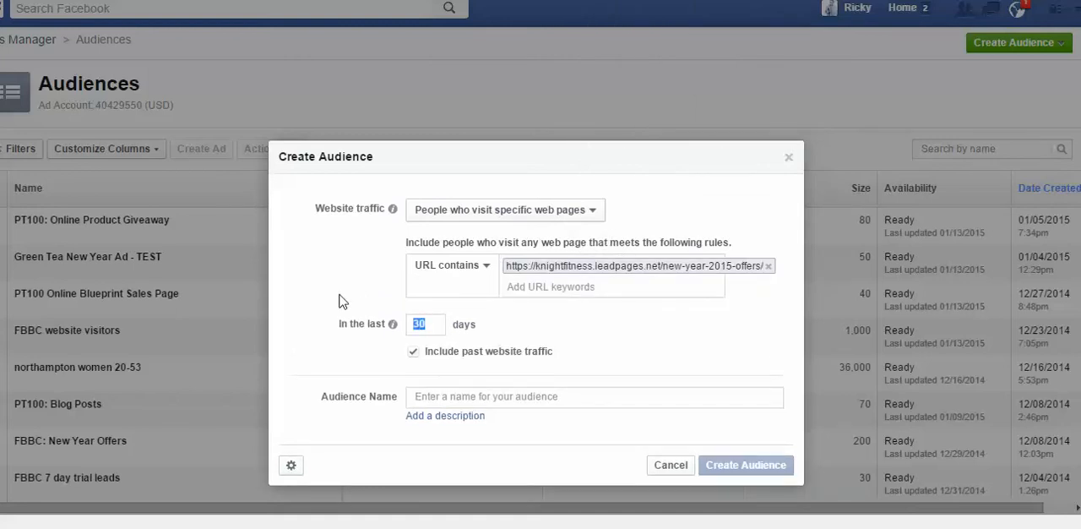
Step: Set the audience window to 90 days, name it "TEST - New Year Offer", and create the audience
type("90")
left_click(460, 398)
type("TEST")
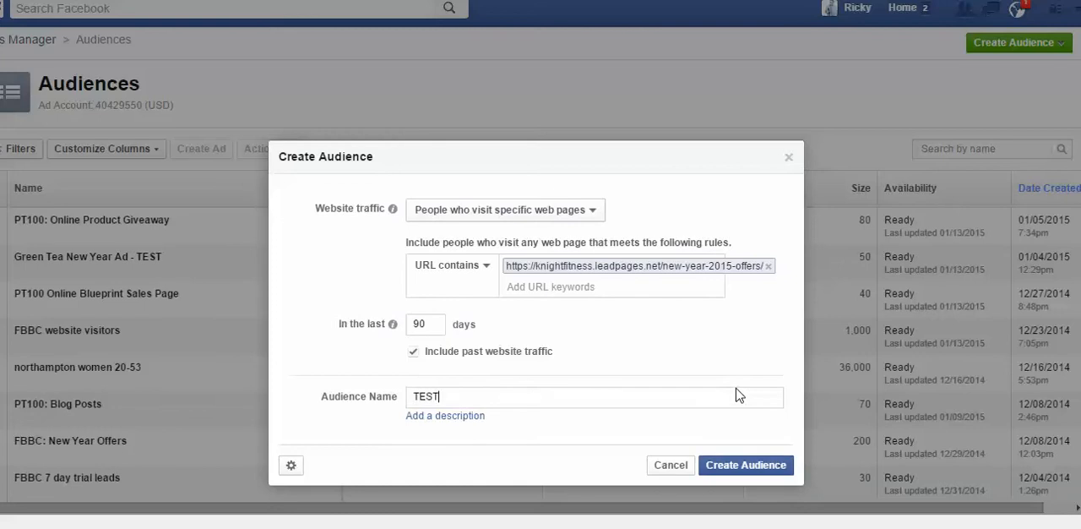
type(" - New Year Offer")
left_click(752, 471)
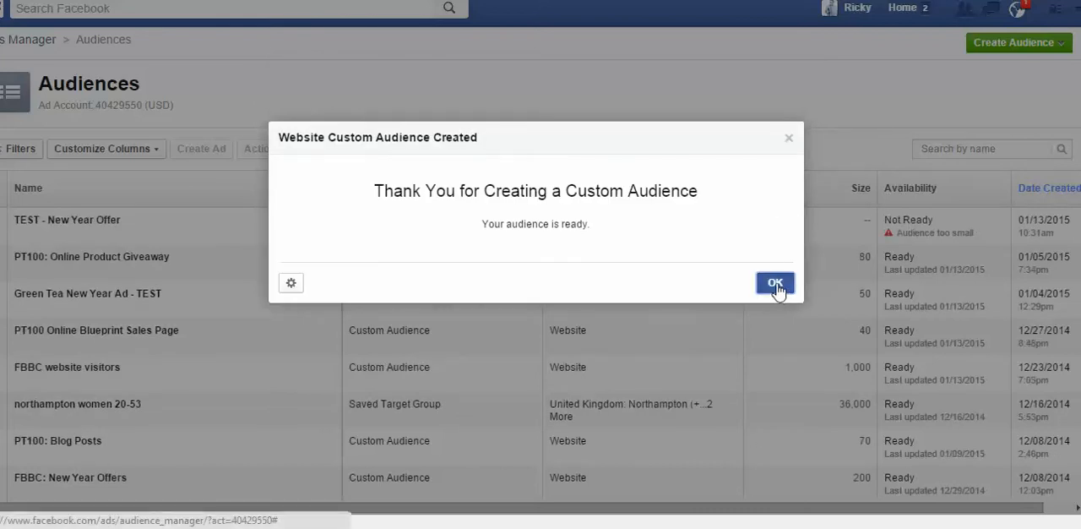
left_click(778, 285)
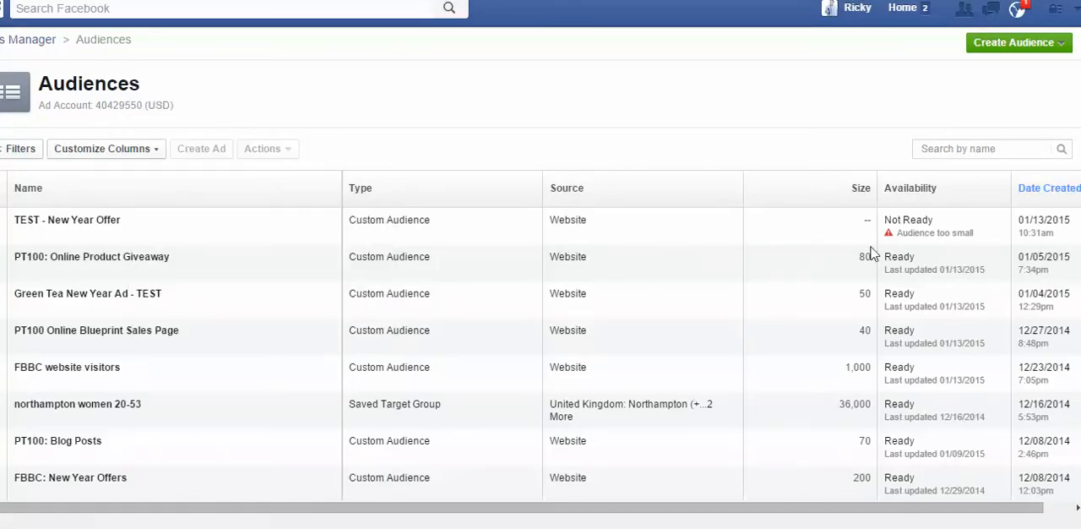
Step: Open the pixel details for the TEST - New Year Offer audience and go to its pixel code
mouse_move(900, 232)
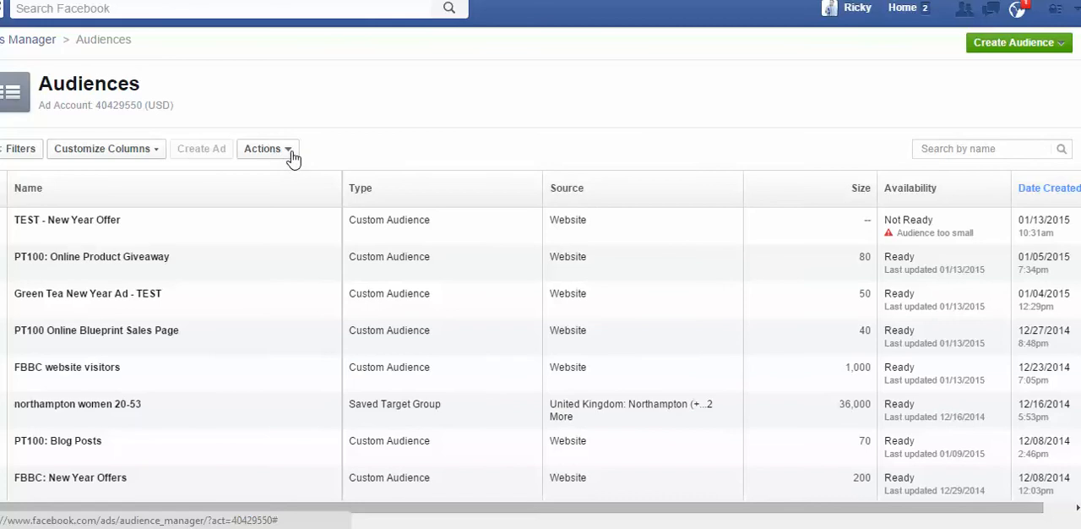
left_click(292, 156)
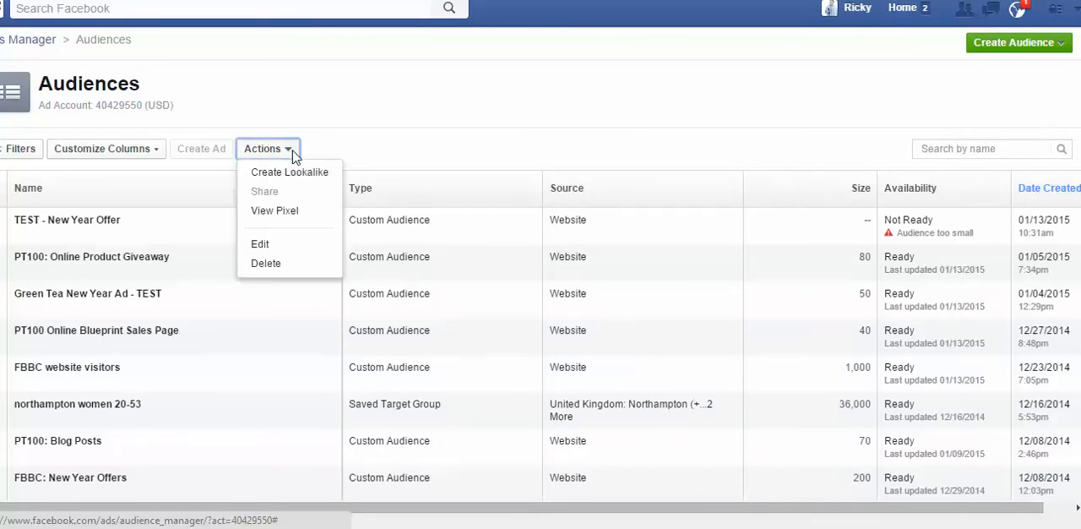
left_click(276, 213)
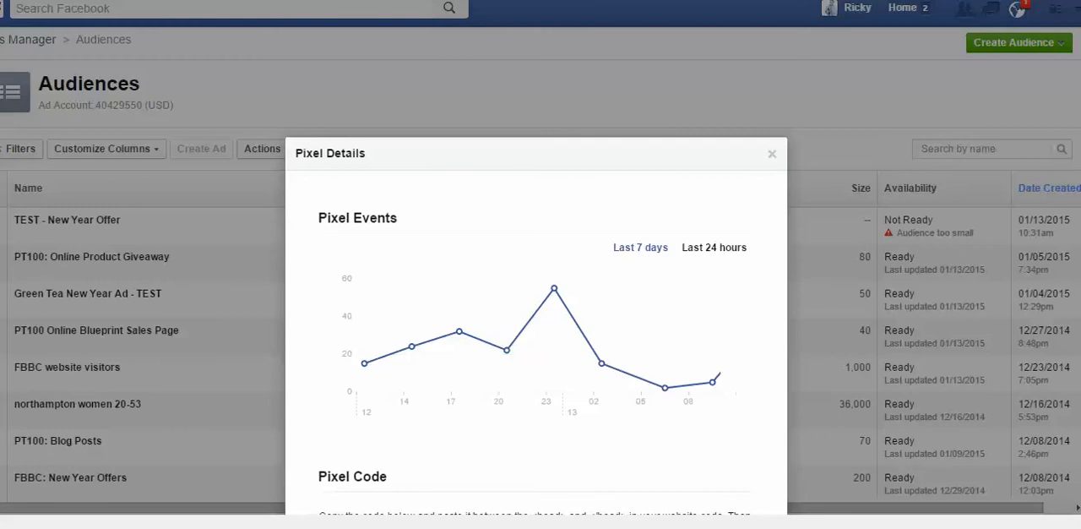
scroll(800, 288, "down", 5)
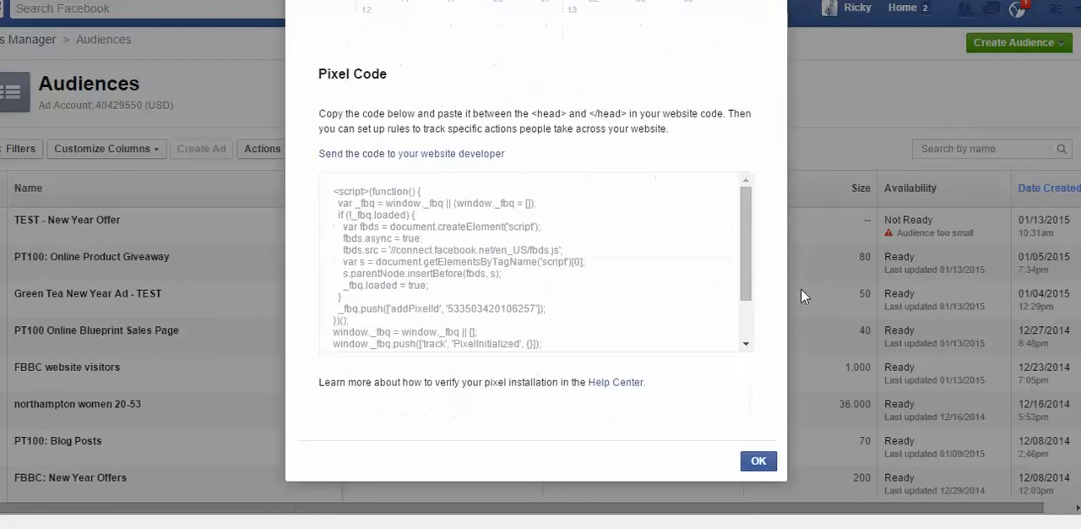
Step: Select the entire pixel code and copy it to the clipboard
left_click(403, 261)
key("ctrl+a")
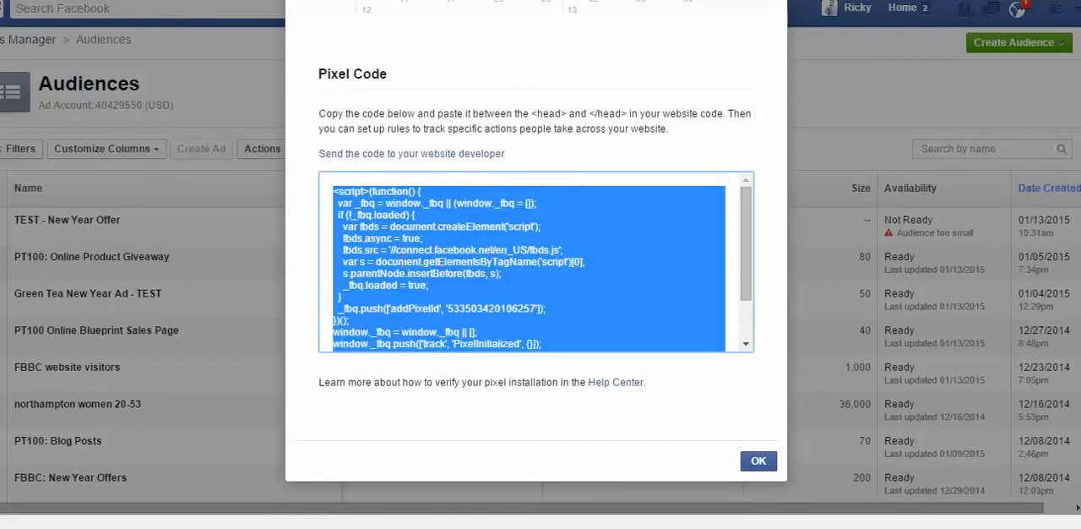
left_click(746, 345)
left_click(747, 181)
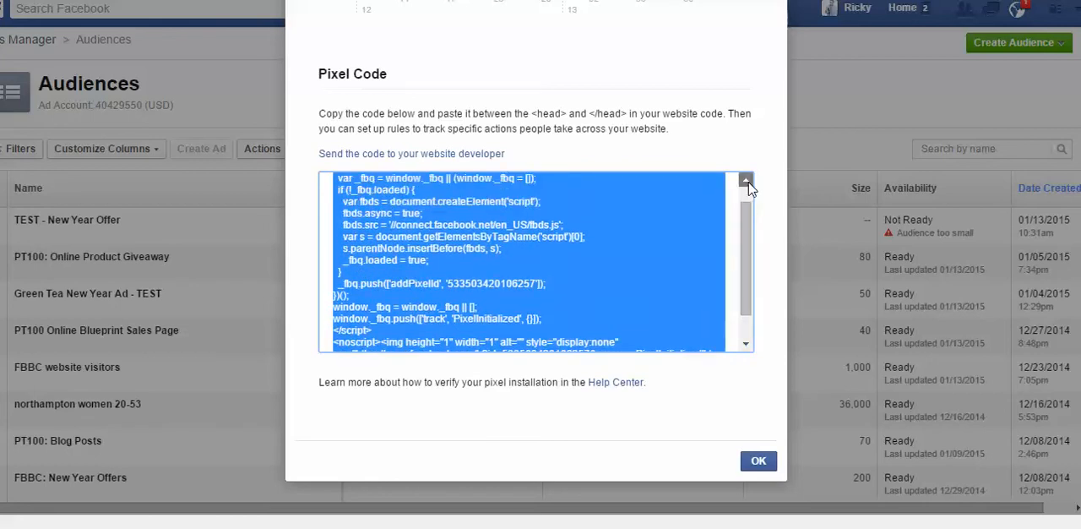
left_click(747, 181)
right_click(423, 266)
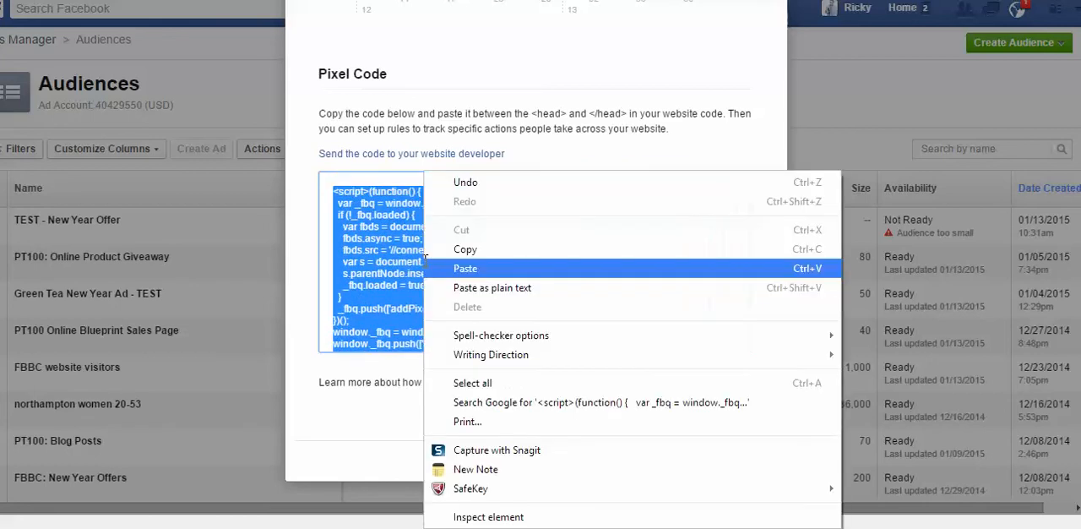
left_click(466, 250)
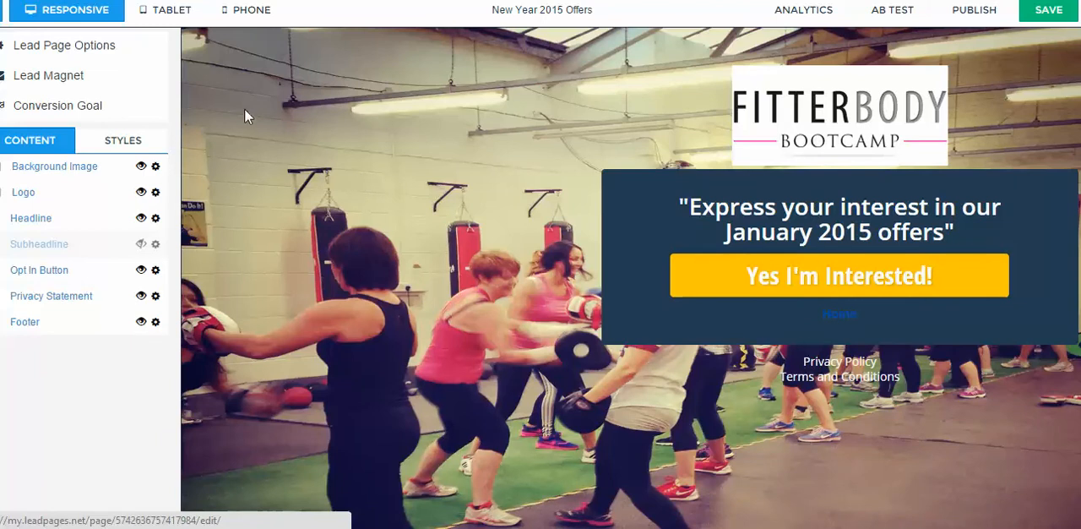
Step: In the LeadPages editor, examine the head-tag tracking code in the New Year 2015 Offers page's options and close it
left_click(70, 56)
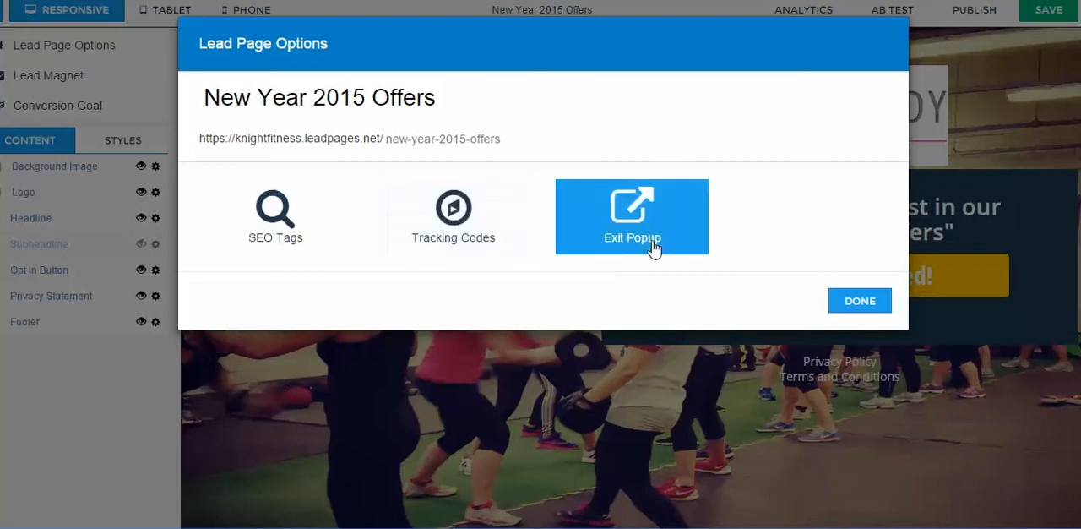
left_click(450, 221)
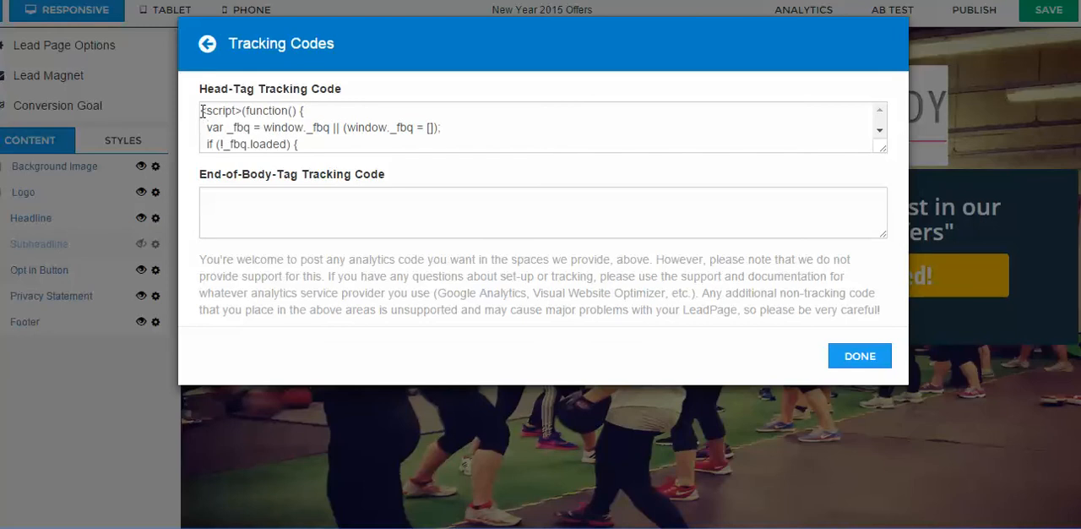
left_click_drag(202, 110, 447, 166)
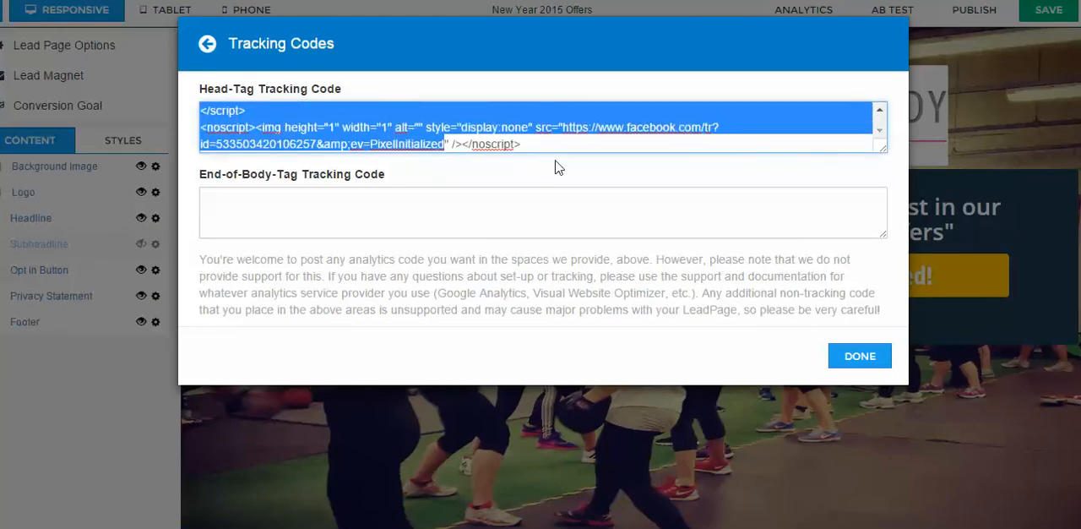
left_click_drag(541, 146, 387, 129)
left_click(248, 117)
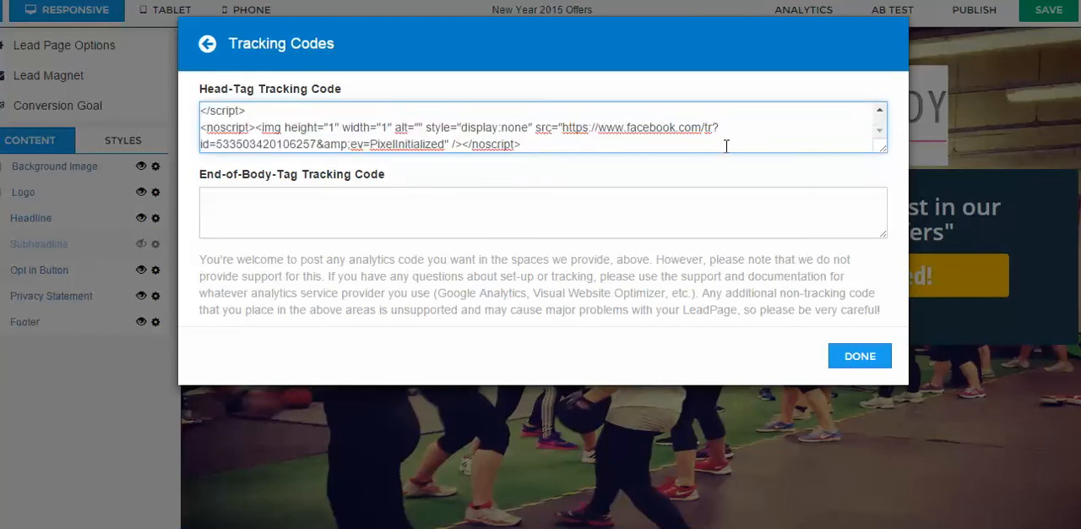
left_click(880, 111)
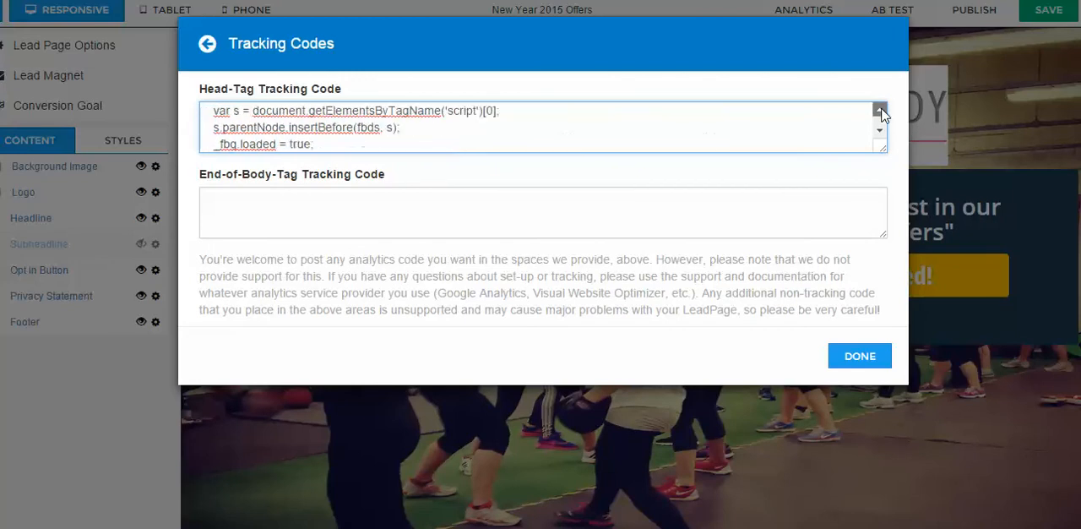
left_click(880, 110)
left_click(860, 355)
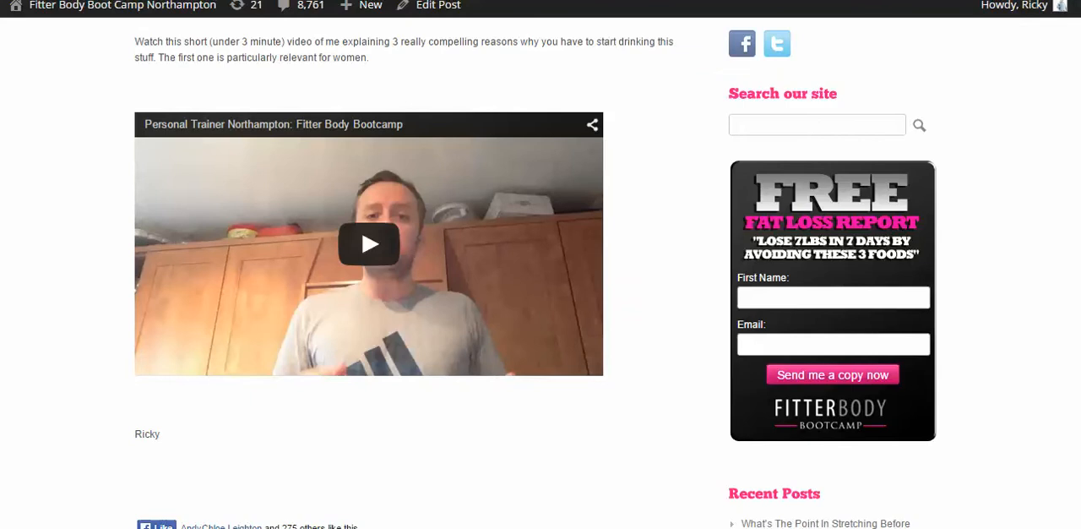
Step: Go from the Fitter Body Boot Camp blog post to the site's WordPress dashboard and open the list of posts
scroll(541, 279, "up", 1)
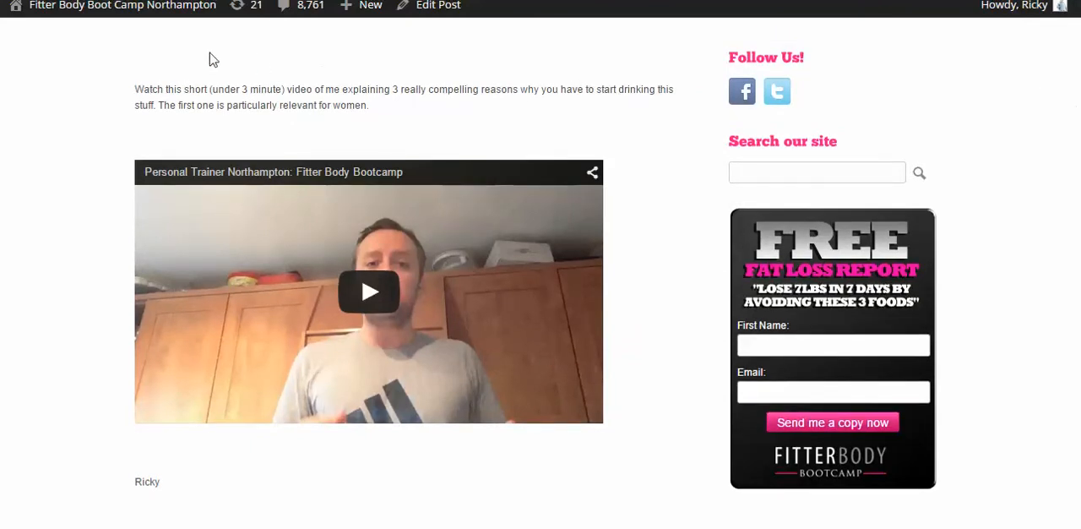
mouse_move(82, 13)
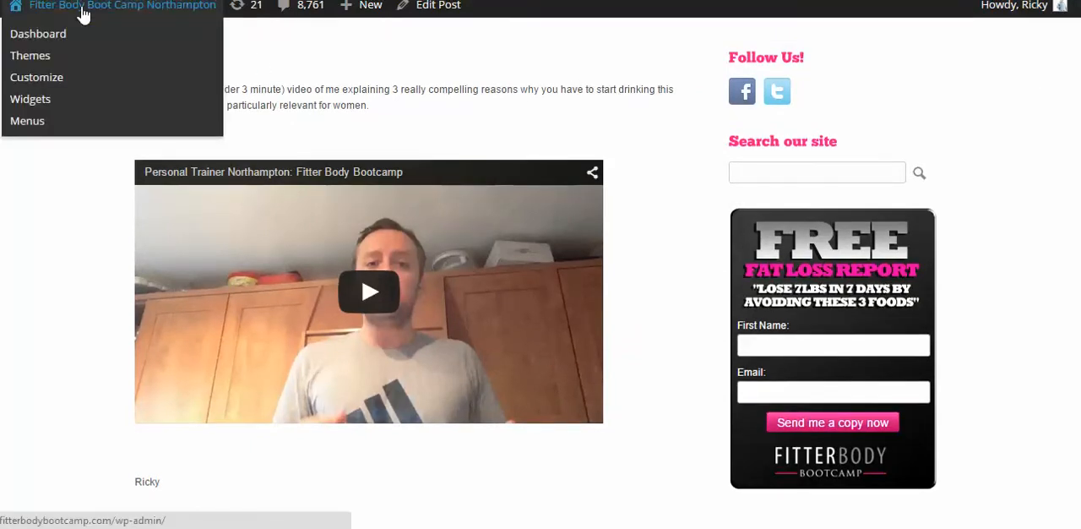
left_click(32, 36)
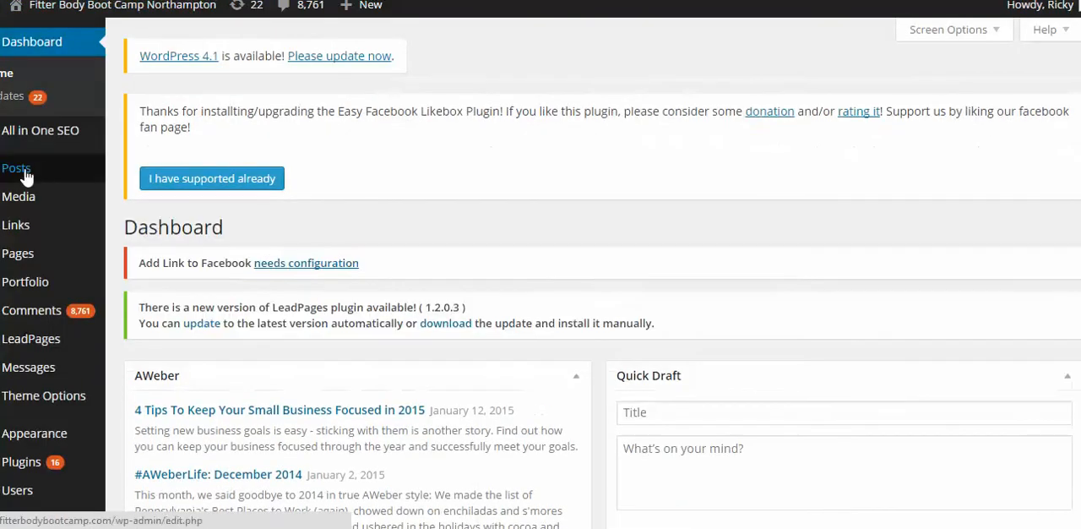
mouse_move(24, 177)
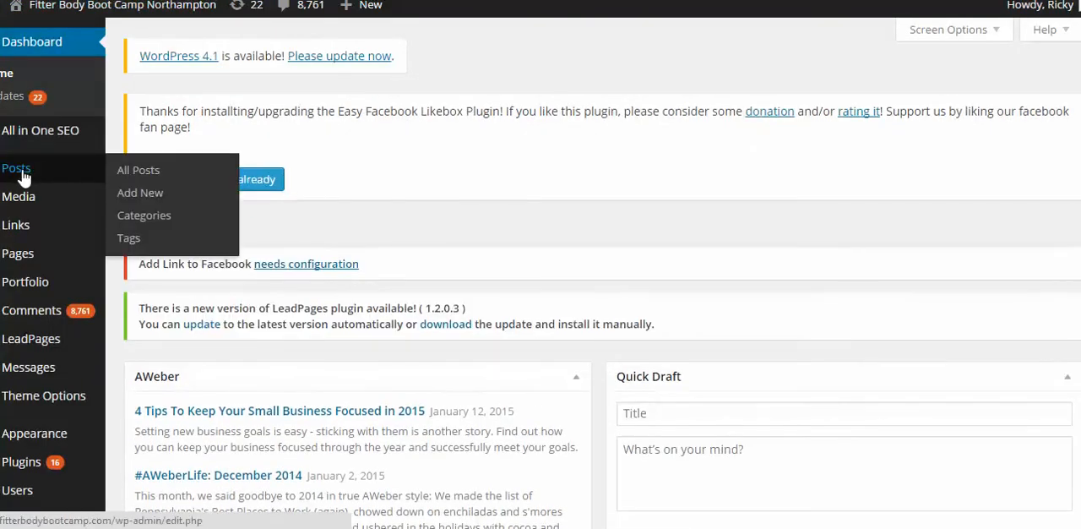
left_click(23, 175)
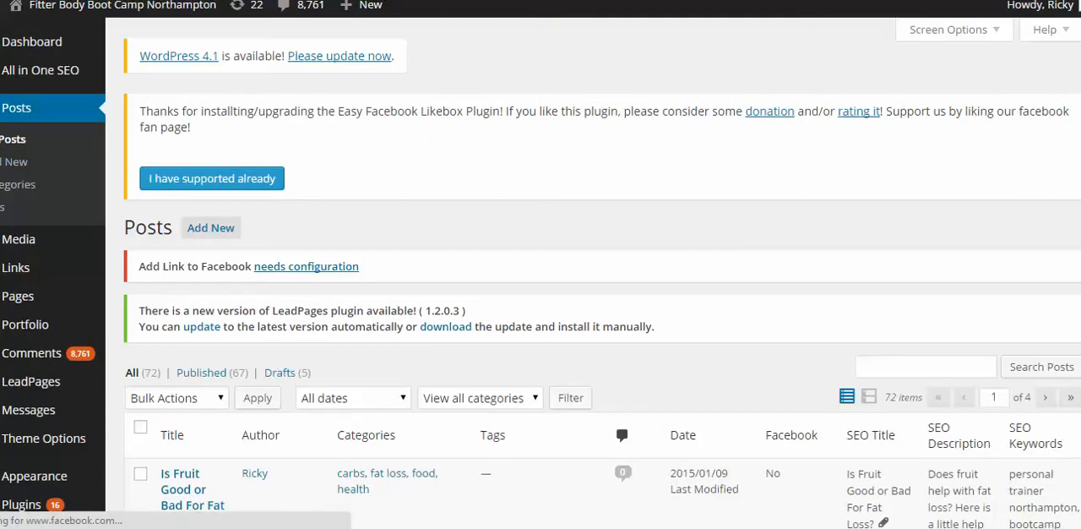
Step: Find the post "Can you really lose fat with green tea?" in the posts list and open it for editing
scroll(722, 403, "down", 5)
scroll(607, 271, "down", 10)
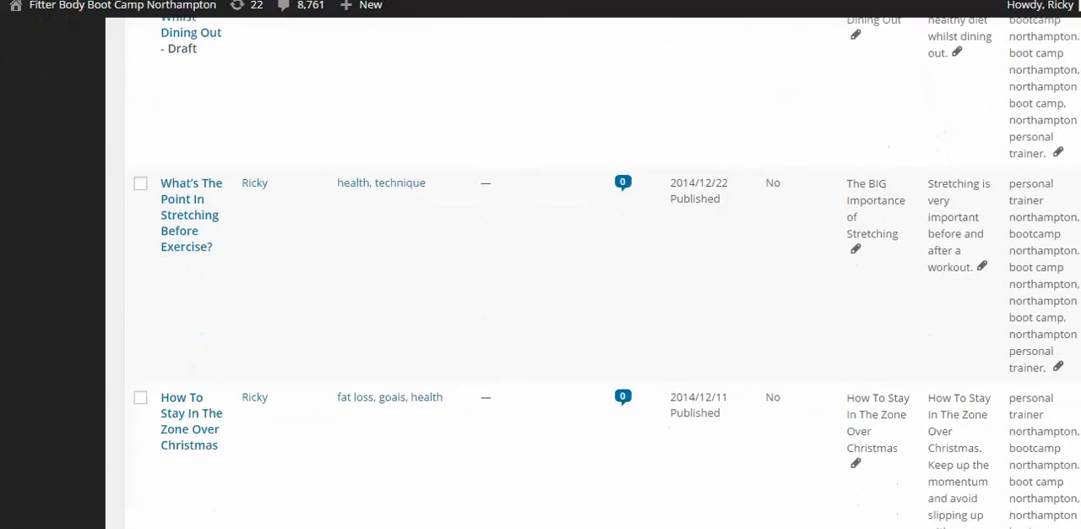
scroll(540, 272, "down", 4)
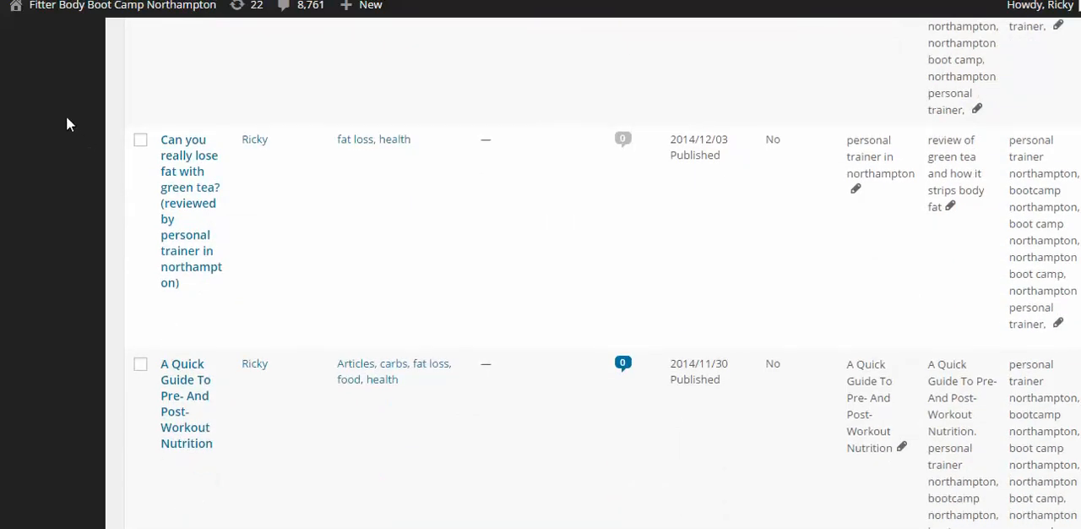
left_click(198, 195)
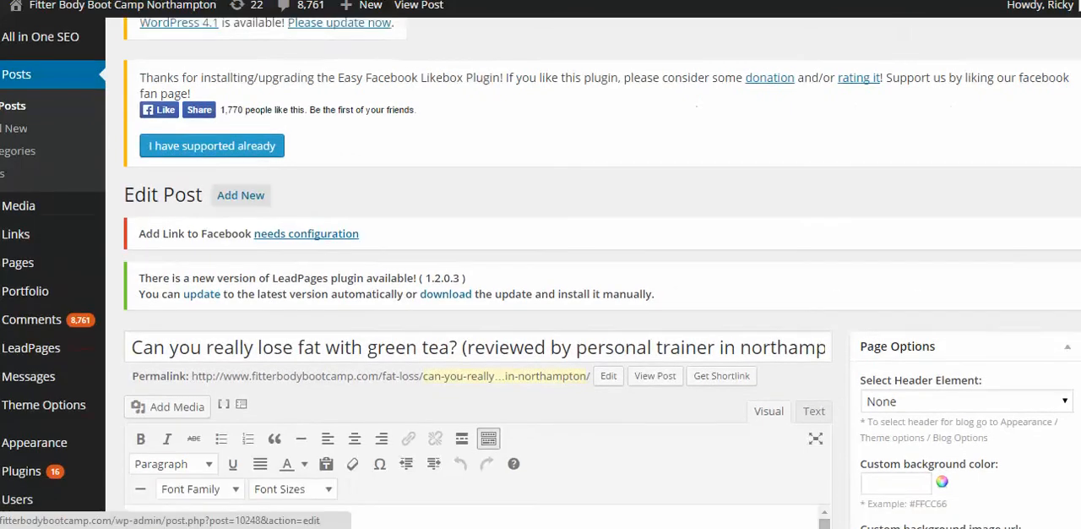
Step: Examine the Facebook Pixel Conversion Code section of the green tea post
scroll(473, 355, "down", 3)
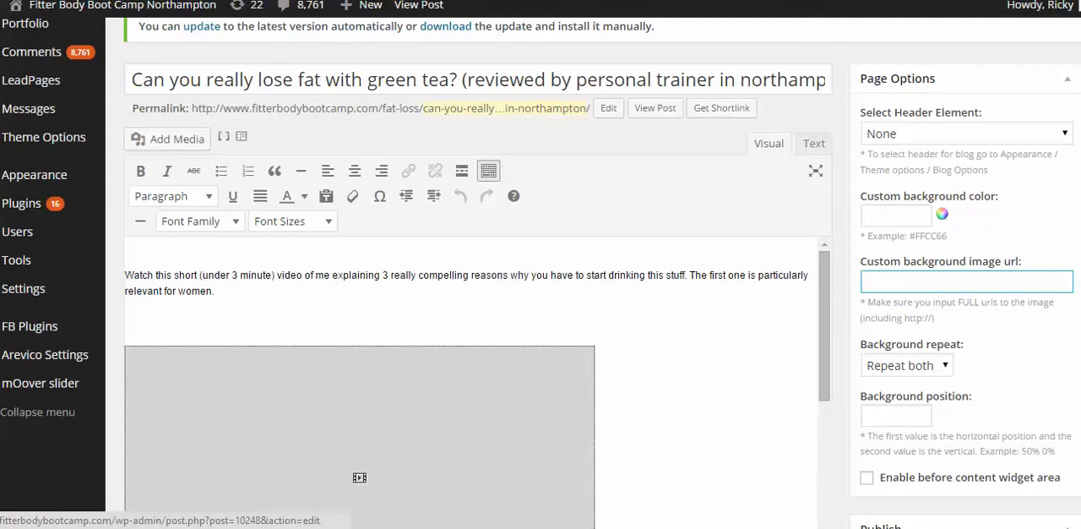
scroll(473, 354, "down", 4)
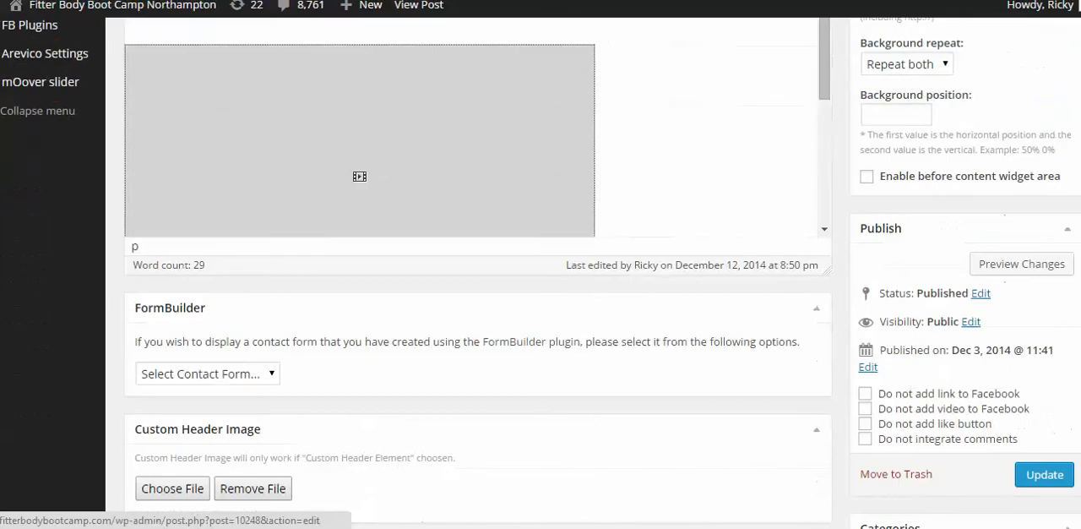
scroll(473, 355, "down", 5)
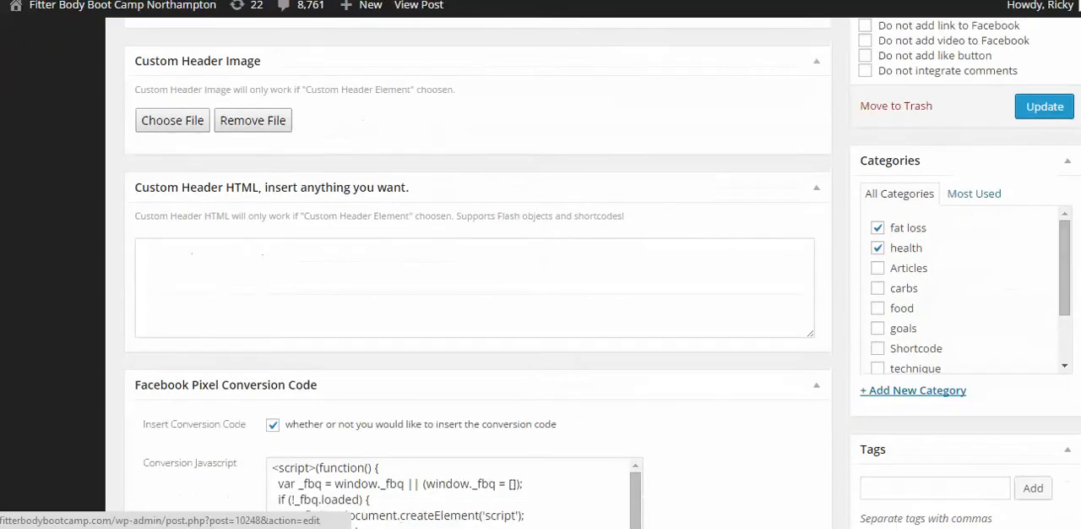
scroll(473, 354, "down", 2)
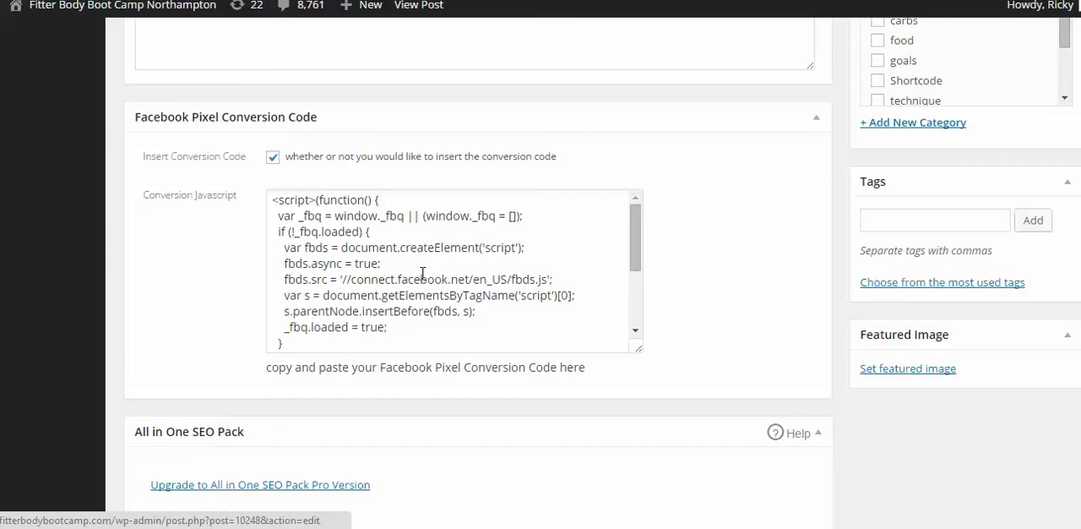
scroll(541, 270, "up", 10)
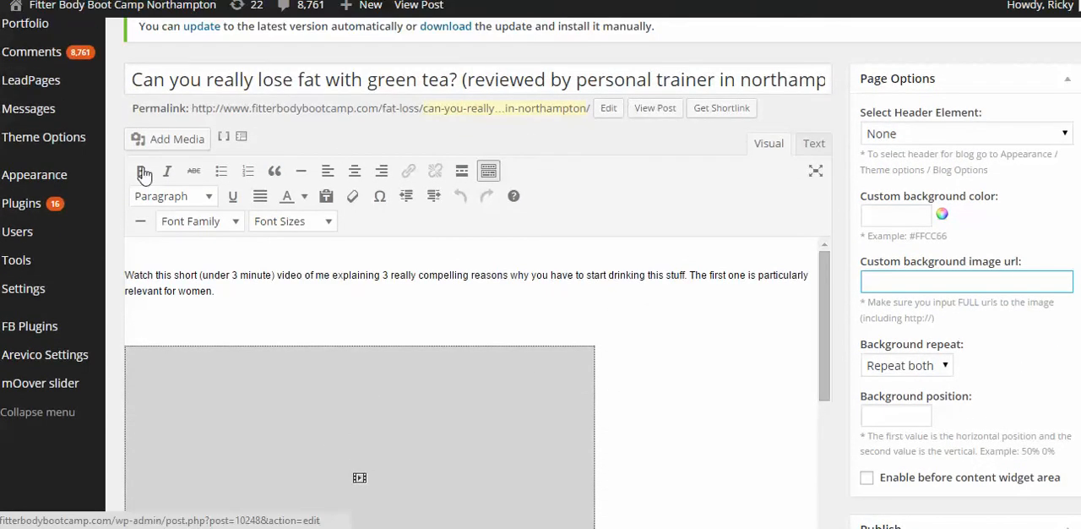
Step: Go to the plugin installer, search for "facebook conversion pixel" and look through the matching plugins
mouse_move(27, 213)
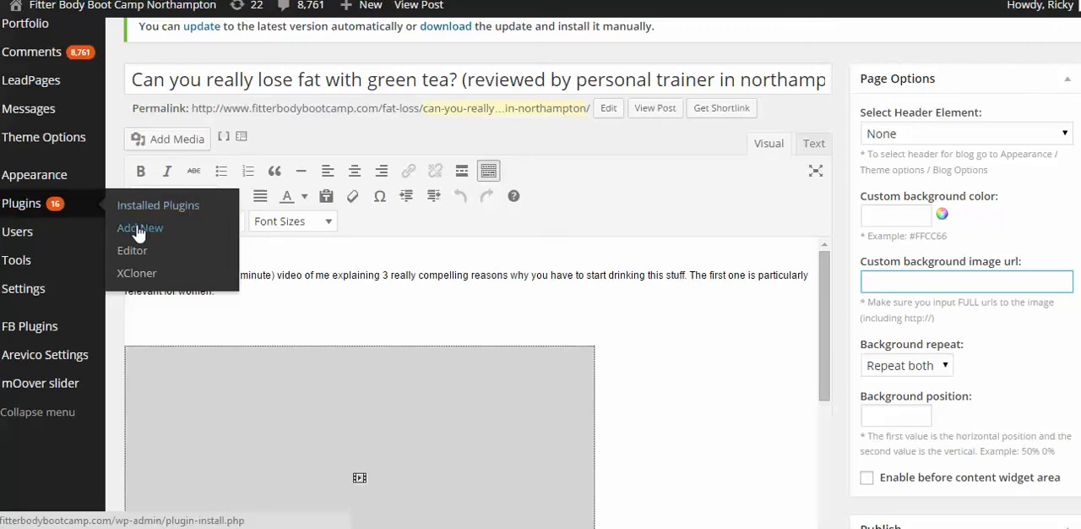
scroll(477, 338, "down", 15)
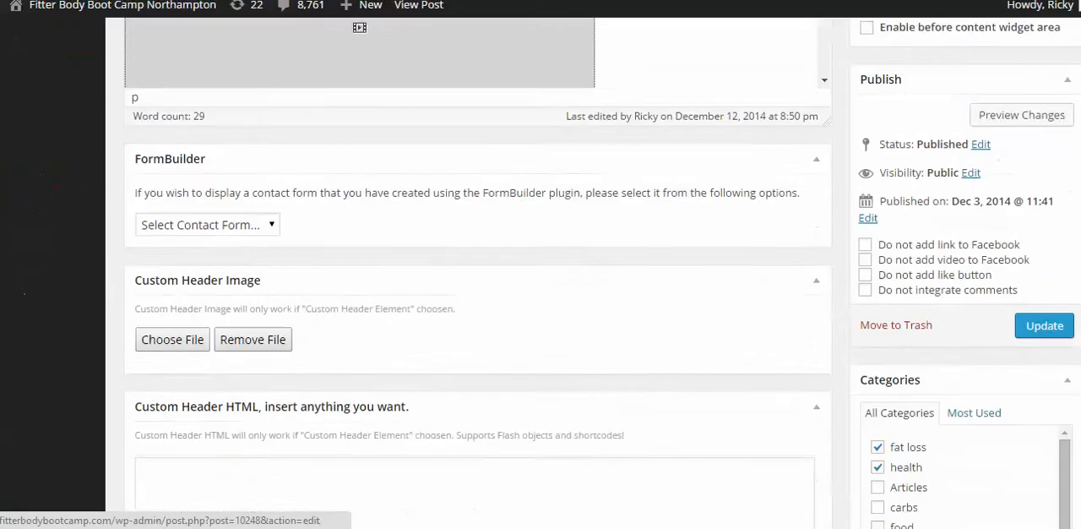
scroll(478, 338, "up", 12)
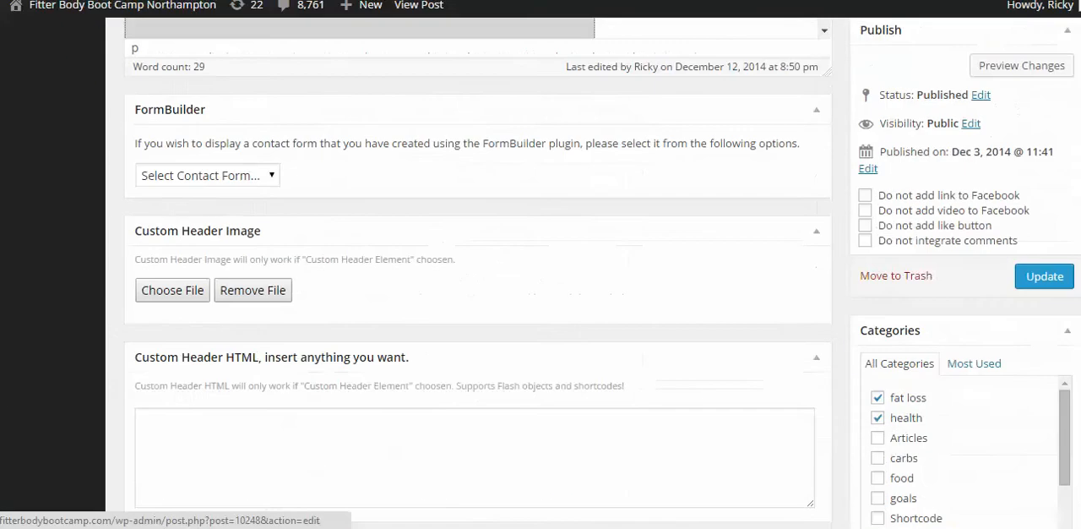
scroll(477, 338, "up", 1)
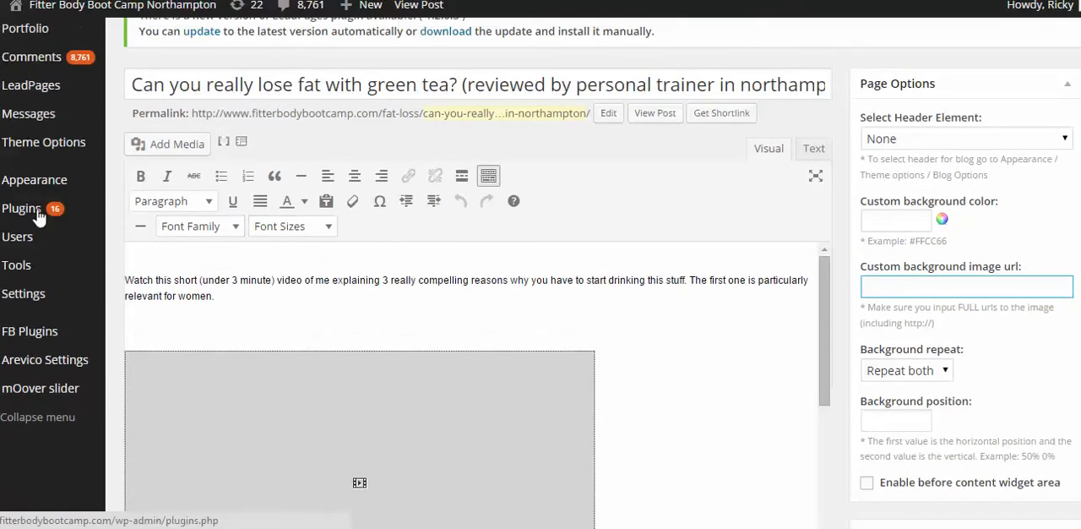
left_click(128, 231)
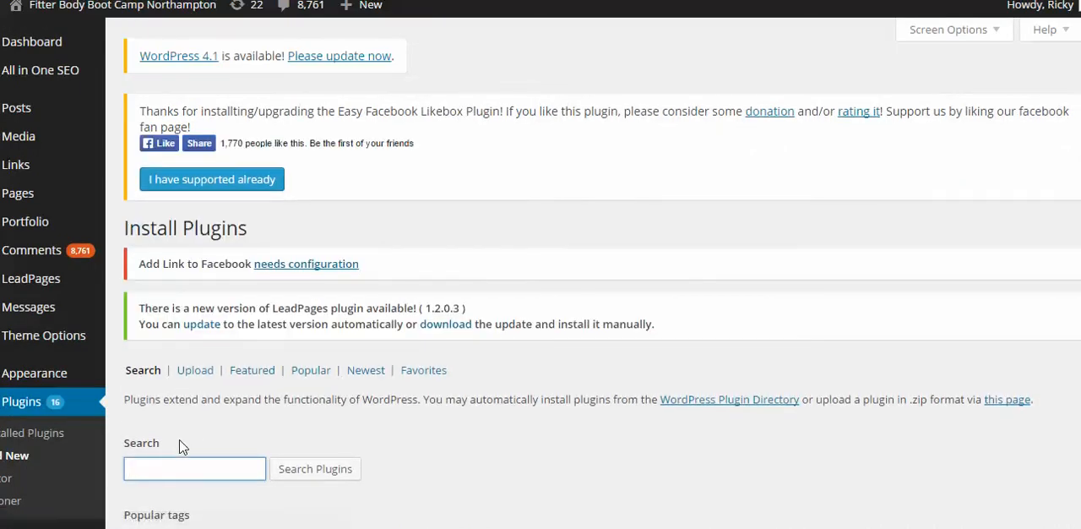
left_click(166, 471)
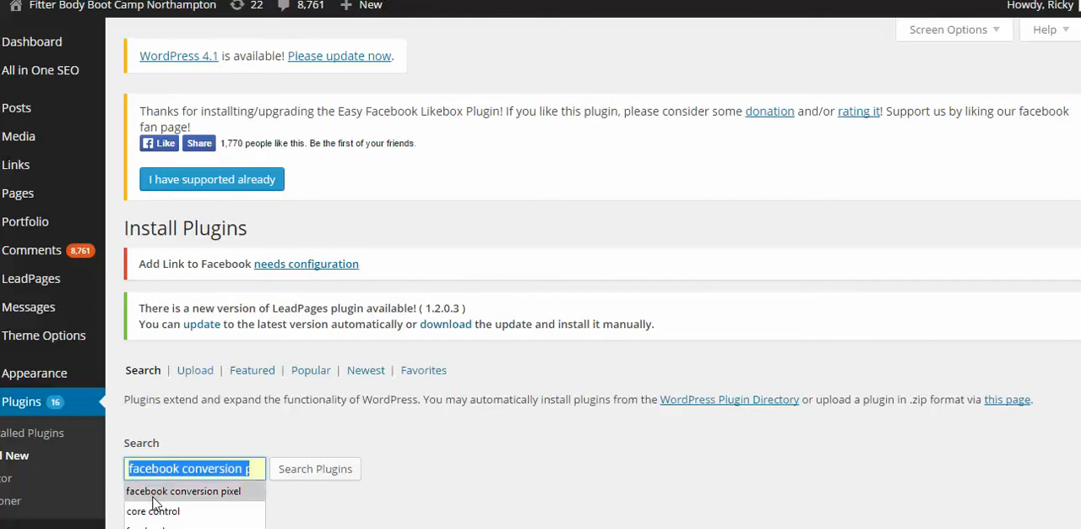
left_click(153, 499)
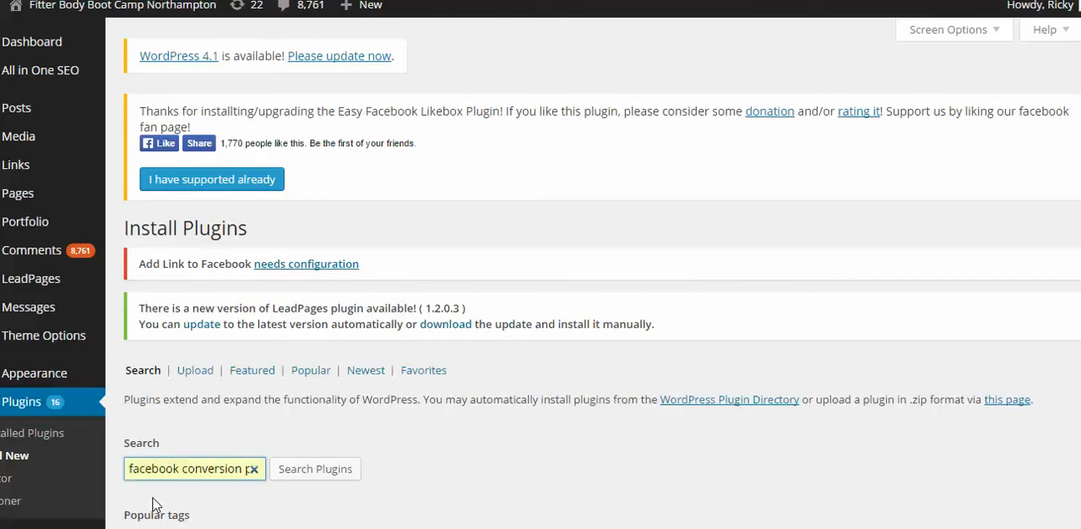
left_click(302, 469)
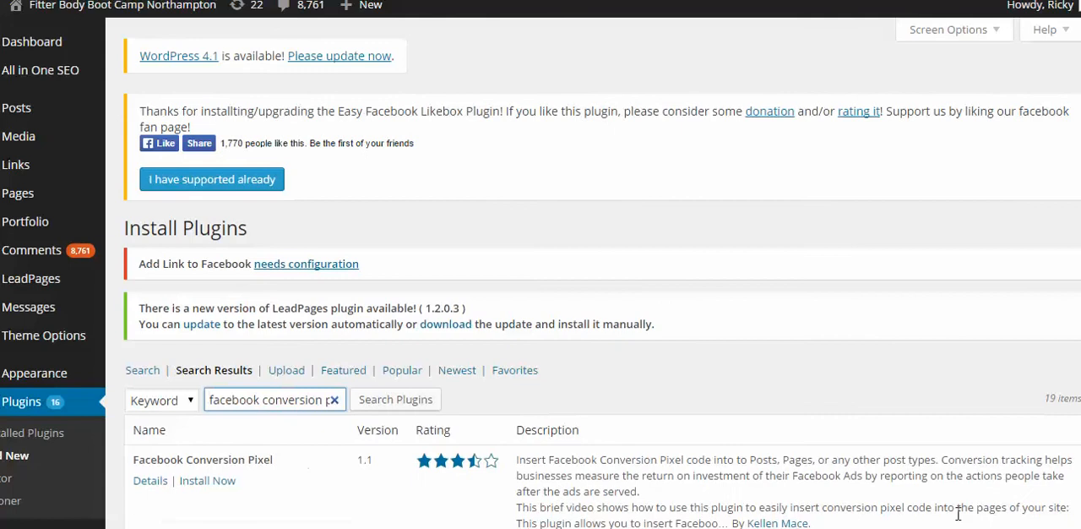
scroll(148, 217, "down", 3)
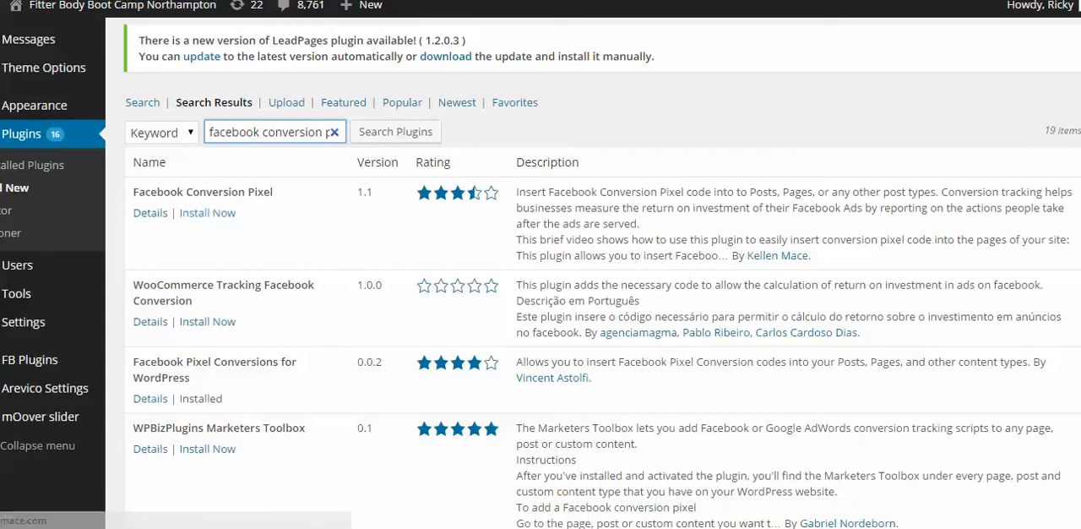
scroll(541, 273, "up", 3)
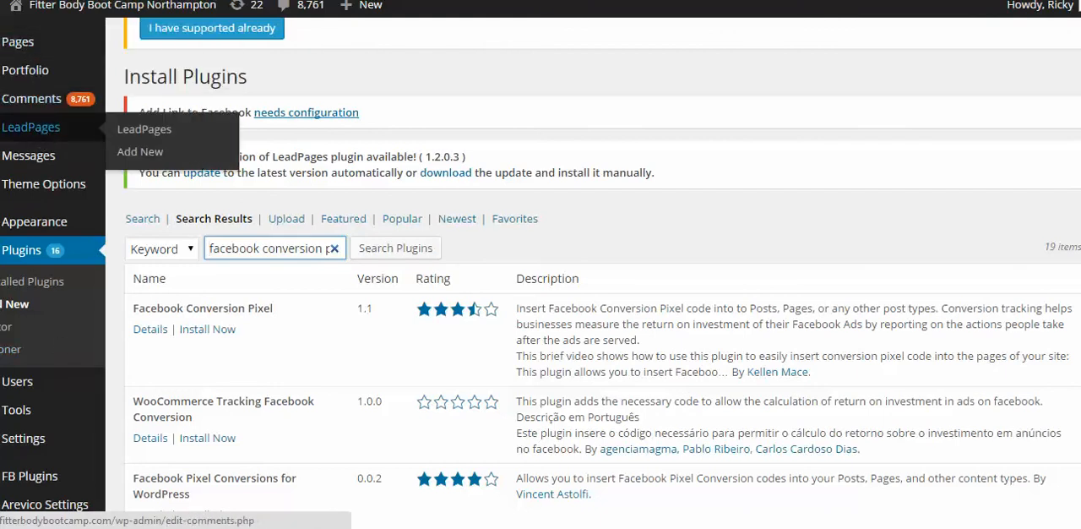
Step: Return to the green tea post's editor, select its entire Facebook conversion script, and close the pixel code window in Facebook
key("alt+Left")
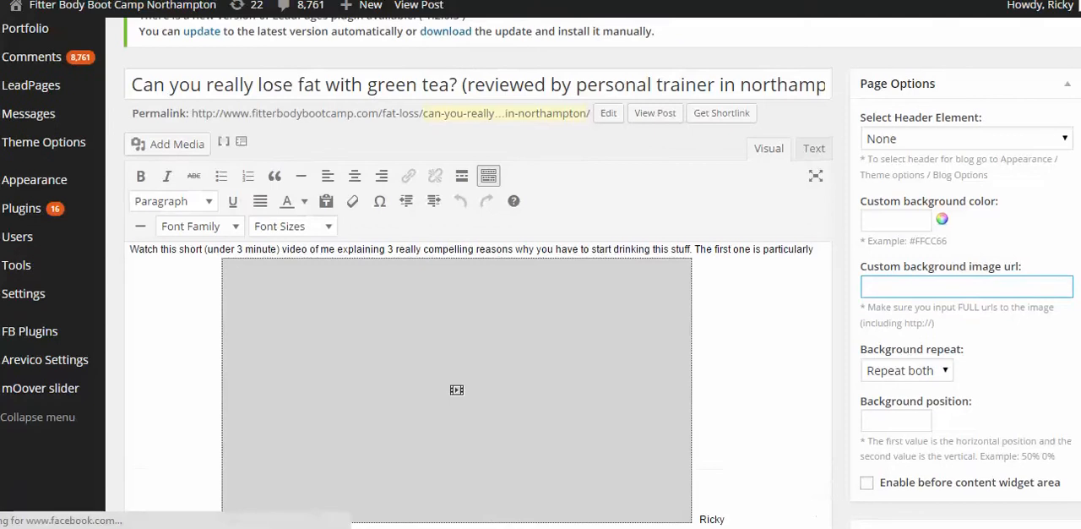
scroll(478, 296, "down", 6)
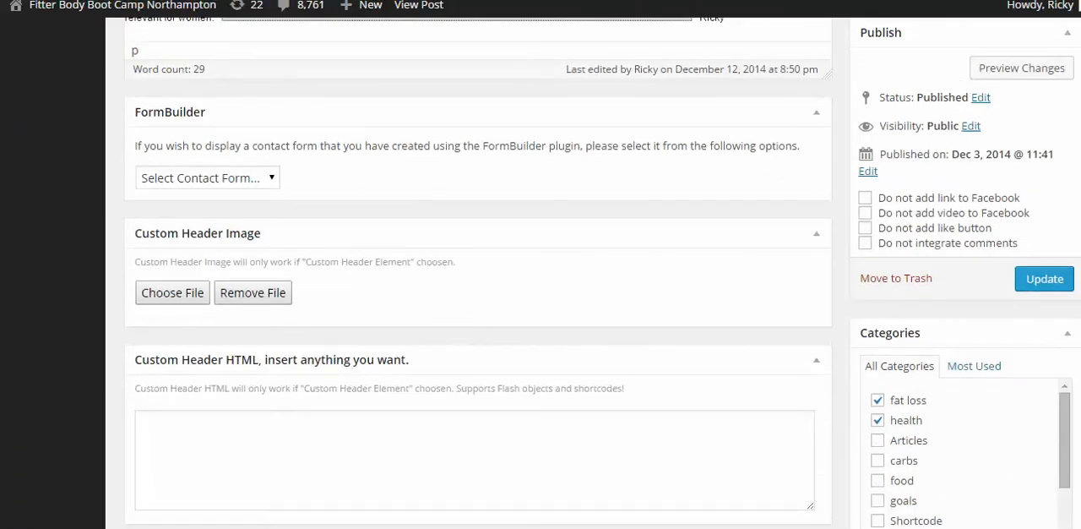
scroll(186, 305, "down", 6)
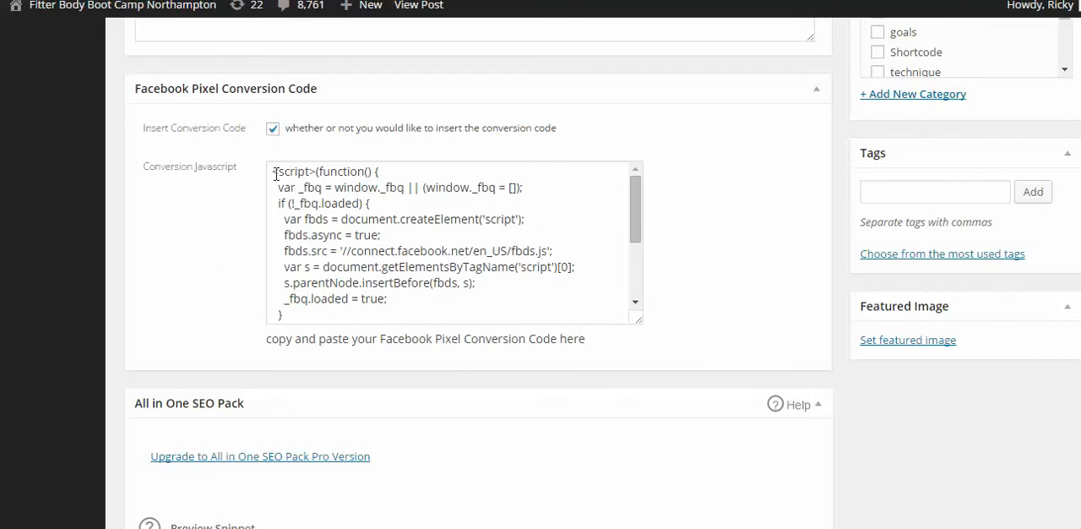
left_click_drag(274, 175, 577, 325)
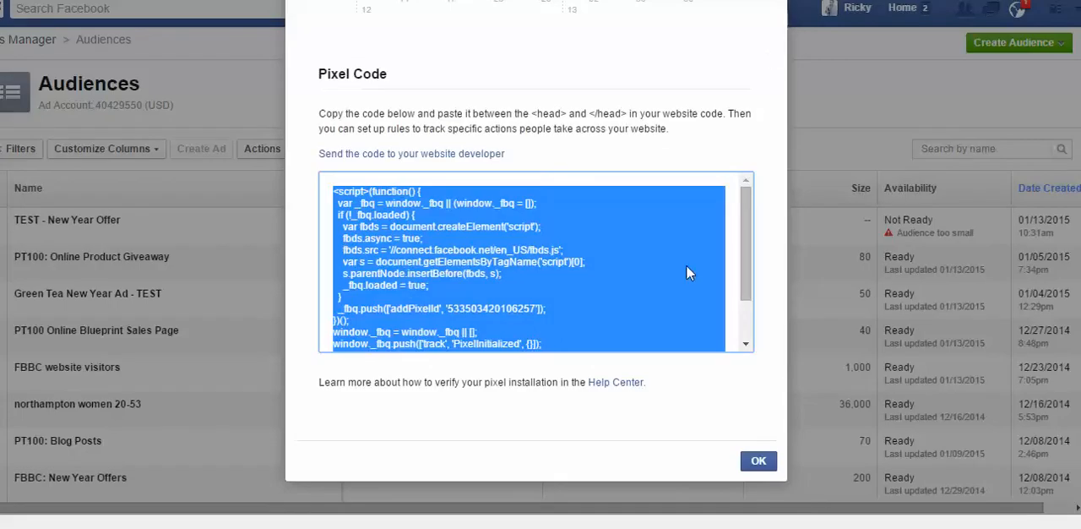
left_click(759, 462)
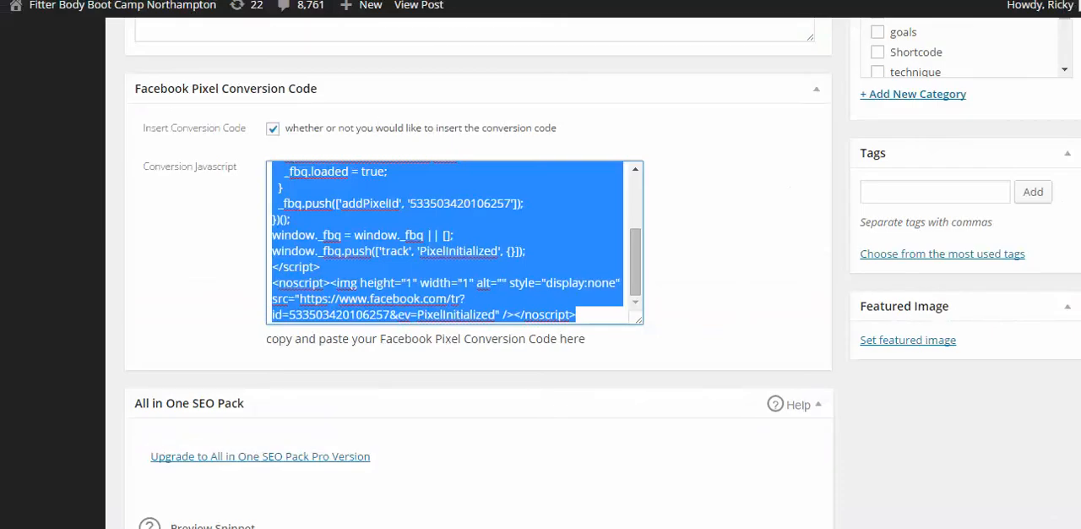
Step: View the green tea post on the live site and copy its web address
scroll(478, 270, "up", 15)
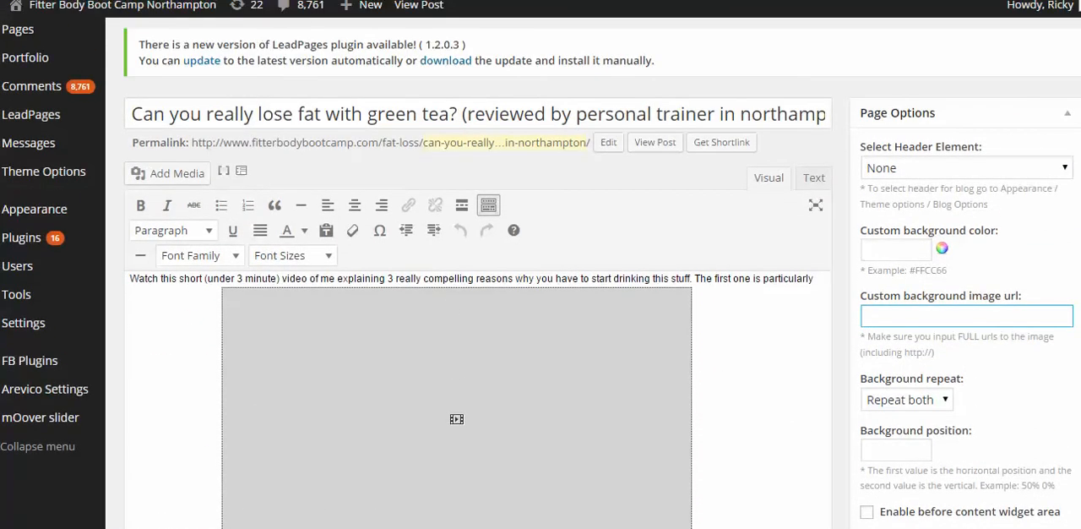
left_click(654, 143)
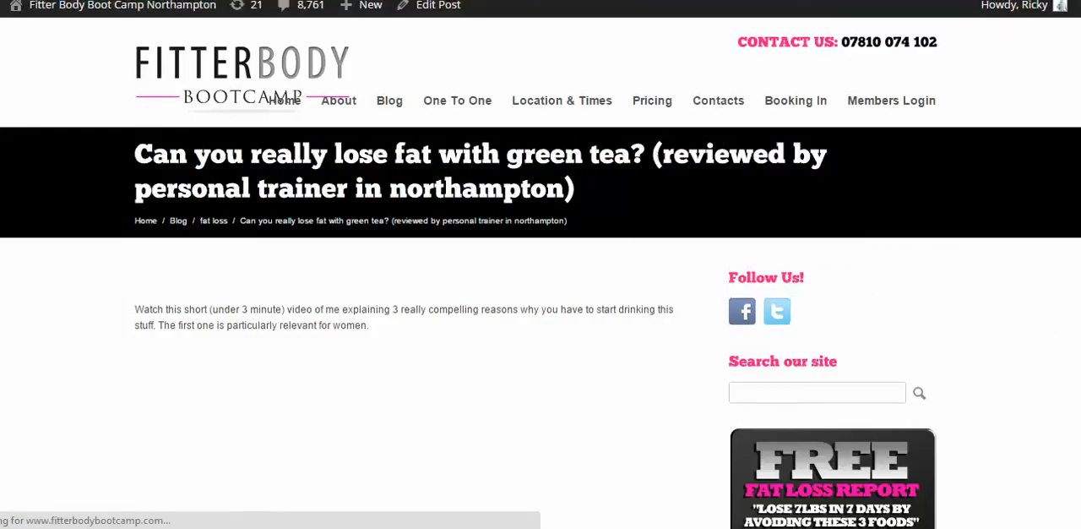
right_click(178, 0)
left_click(209, 14)
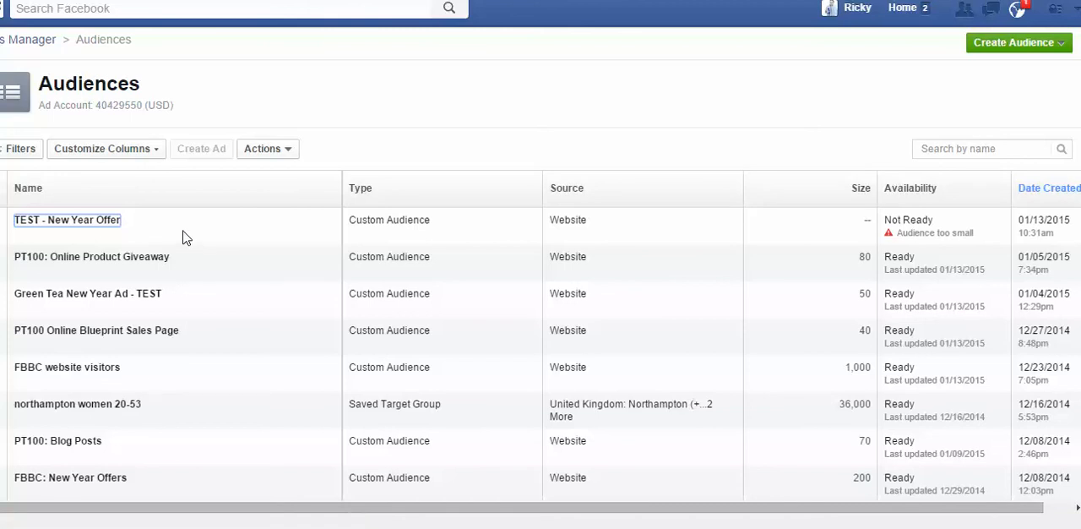
Step: Open the TEST - New Year Offer audience in Facebook for editing and paste the green tea post's address as another URL keyword
left_click(290, 154)
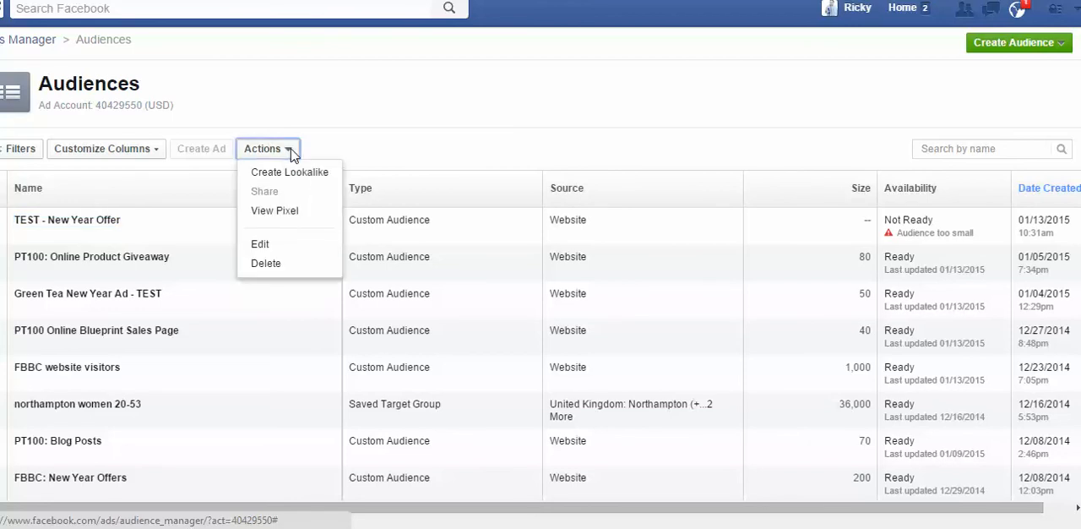
left_click(262, 243)
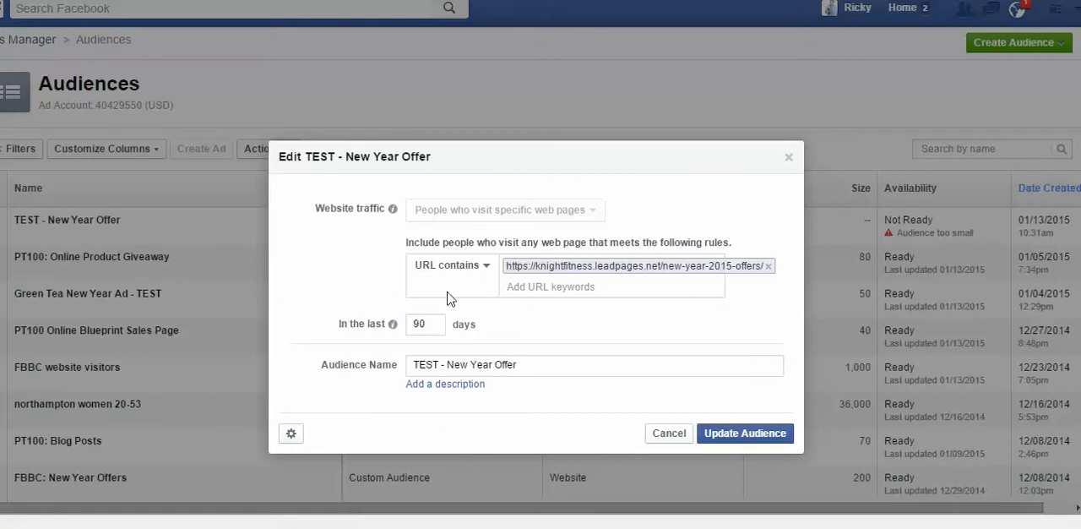
right_click(560, 287)
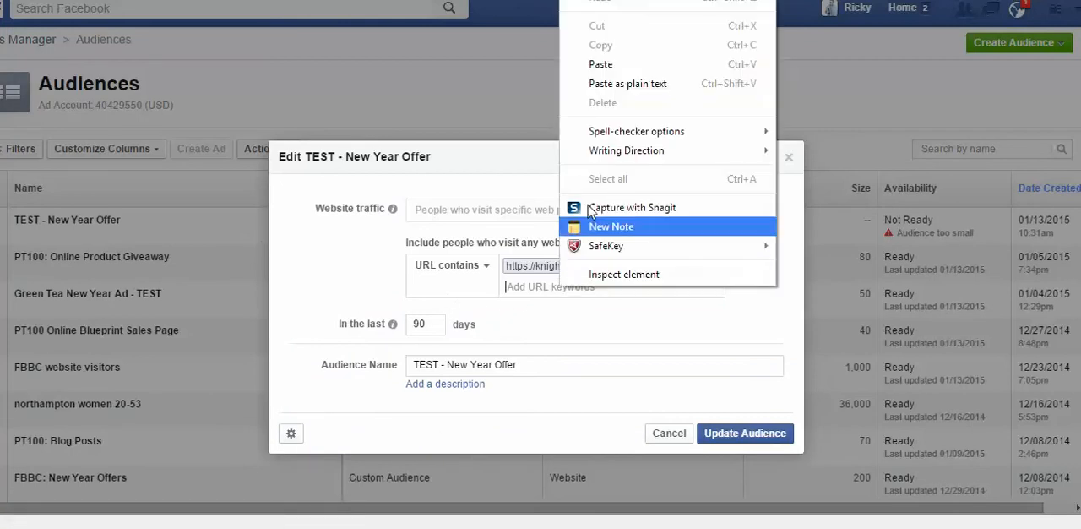
left_click(605, 71)
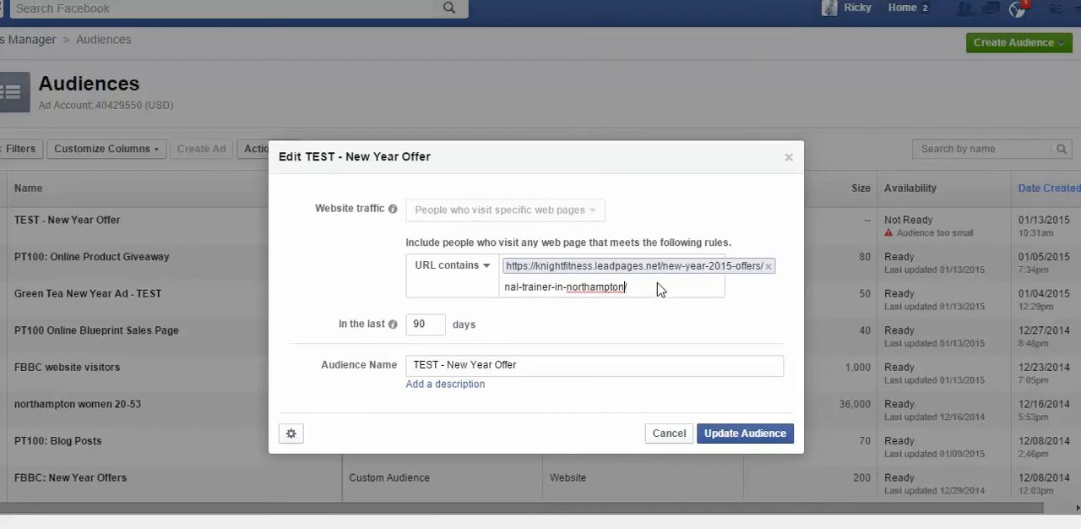
Step: Check the pasted green tea post address along its full length and add it to the audience's URL contains rule
key("Left")
key("Left")
key("Left")
key("Left")
key("Left")
key("Left")
key("Left")
key("Left")
key("Left")
key("Left")
key("Left")
key("Left")
key("Left")
key("Left")
key("Left")
key("Left")
key("Left")
key("Left")
key("Left")
key("Left")
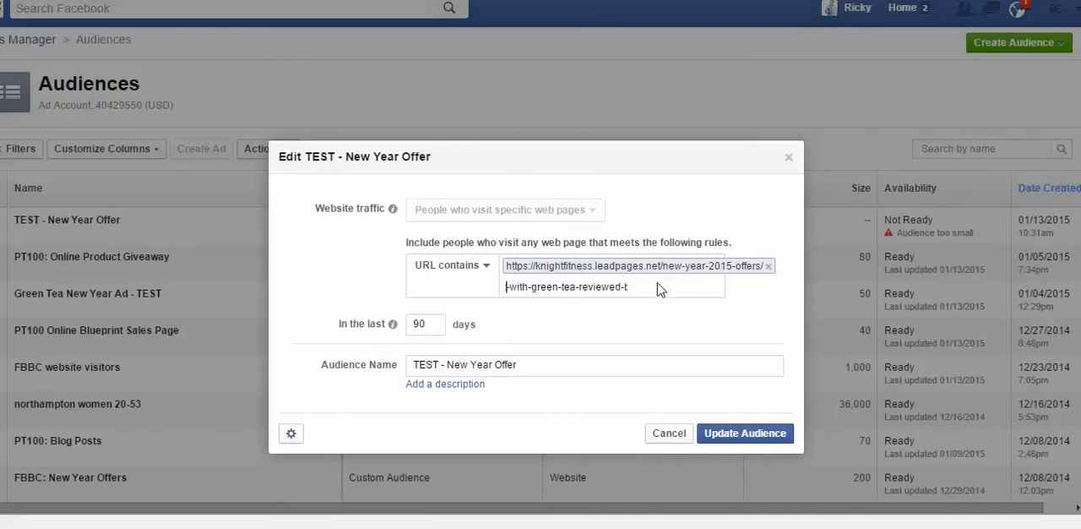
key("Left")
key("Left")
key("Left")
key("Left")
key("Left")
key("Left")
key("Left")
key("Left")
key("Left")
key("Left")
key("Left")
key("Left")
key("Left")
key("Left")
key("Left")
key("Left")
key("Left")
key("Left")
key("Left")
key("Left")
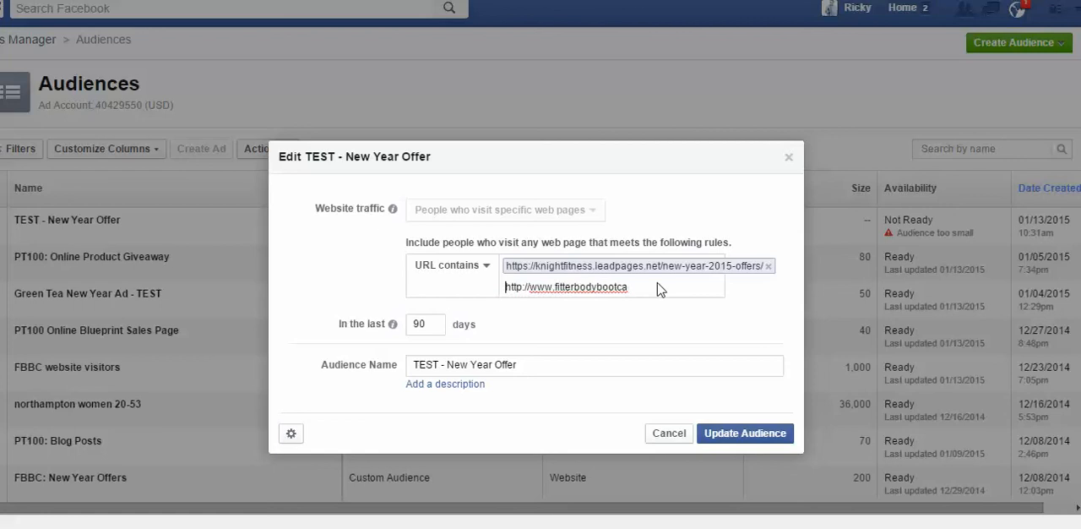
key("Right")
key("Right")
key("Right")
key("Right")
key("Right")
key("Right")
key("Right")
key("Right")
key("Right")
key("Right")
key("Right")
key("Right")
key("Right")
key("Right")
key("Right")
key("Right")
key("Right")
key("Right")
key("Right")
key("Right")
key("Right")
key("Right")
key("Right")
key("Right")
key("Right")
key("Right")
key("Right")
key("Right")
key("Right")
key("Right")
key("Right")
key("Right")
key("Right")
key("Right")
key("Right")
key("Right")
key("Right")
key("Right")
key("Right")
key("Right")
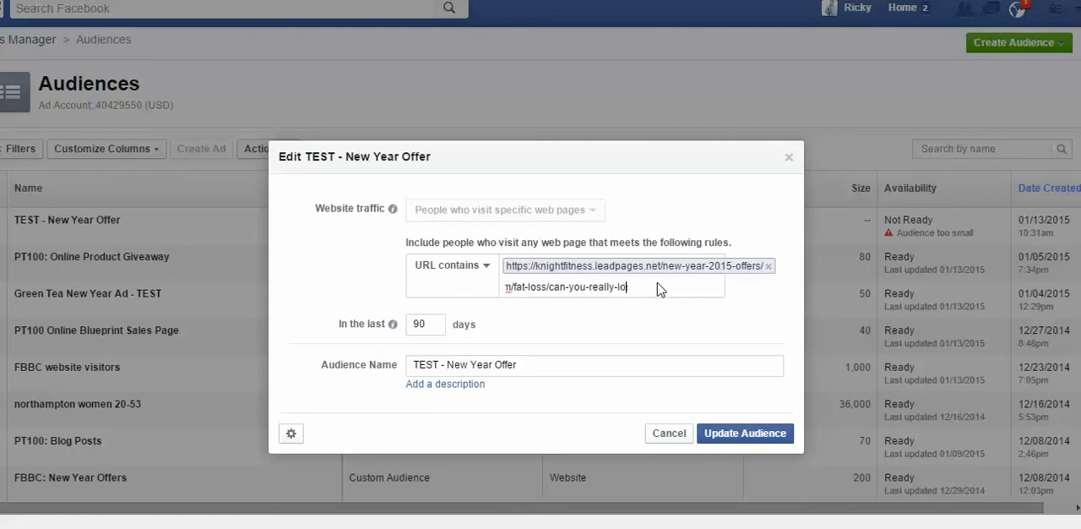
key("Right")
key("Right")
key("Right")
key("Right")
key("Right")
key("Right")
key("Right")
key("Right")
key("Right")
key("Right")
key("Right")
key("Right")
key("Right")
key("Right")
key("Right")
key("Right")
key("Right")
key("Right")
key("Right")
key("Right")
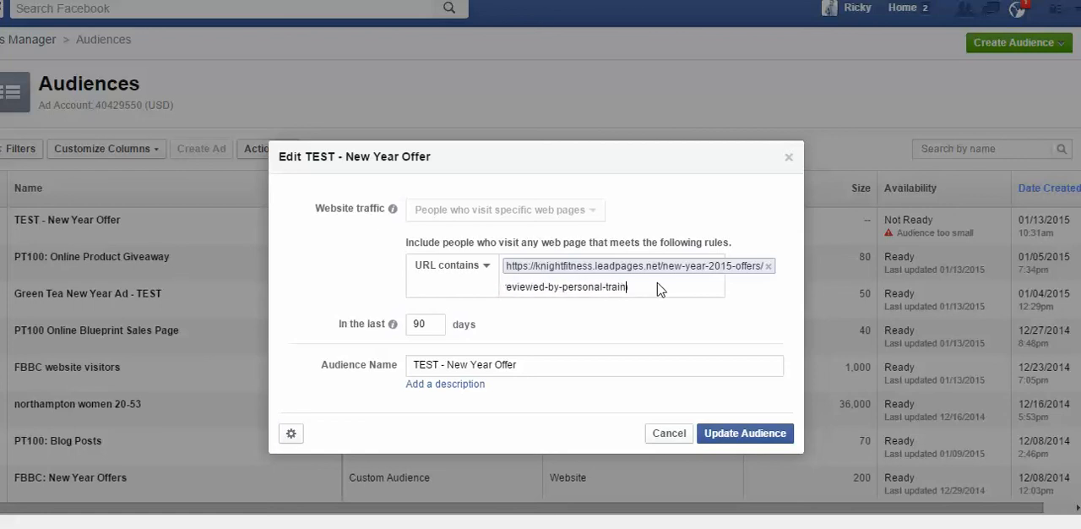
key("Right")
key("Right")
key("Right")
key("Right")
key("Right")
key("Right")
key("Right")
key("Right")
key("Right")
left_click(745, 433)
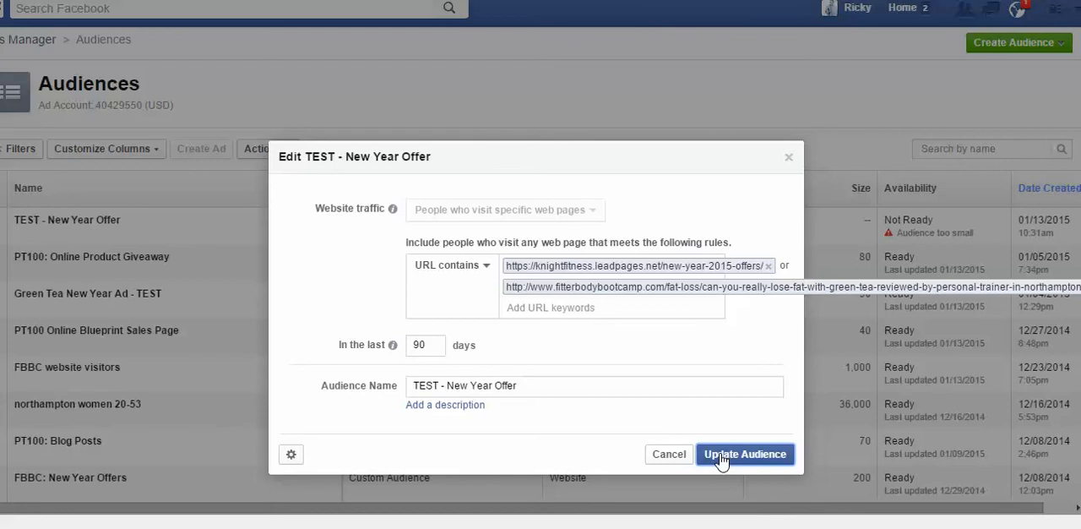
Step: Close the audience editing window and start a new ad campaign with the objective Send people to your website
left_click(788, 159)
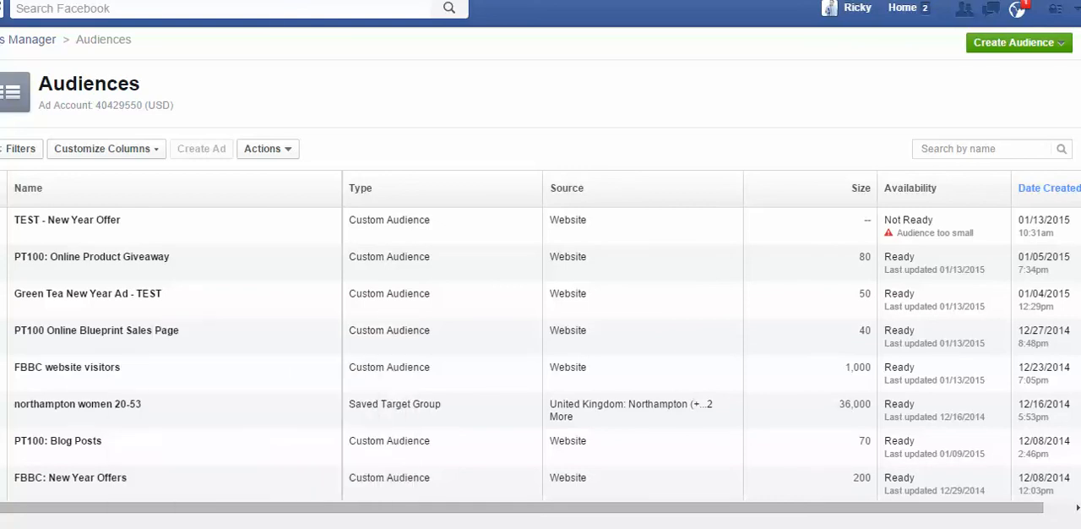
mouse_move(119, 479)
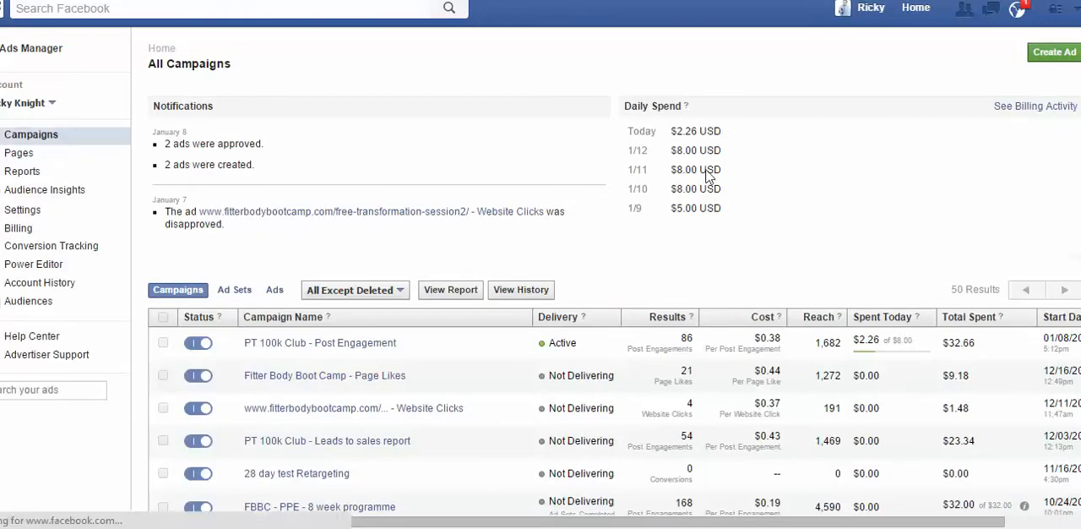
left_click(1055, 55)
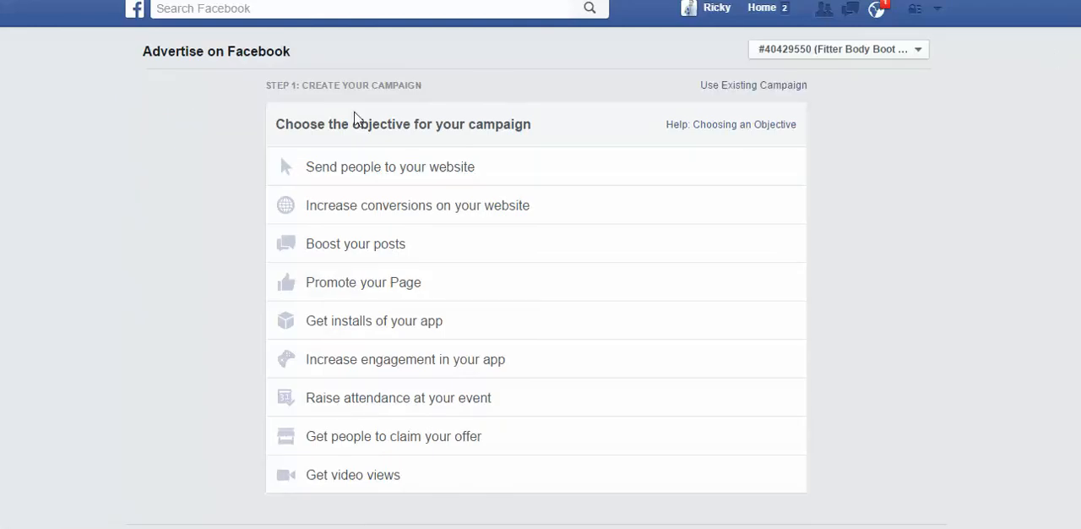
left_click(366, 178)
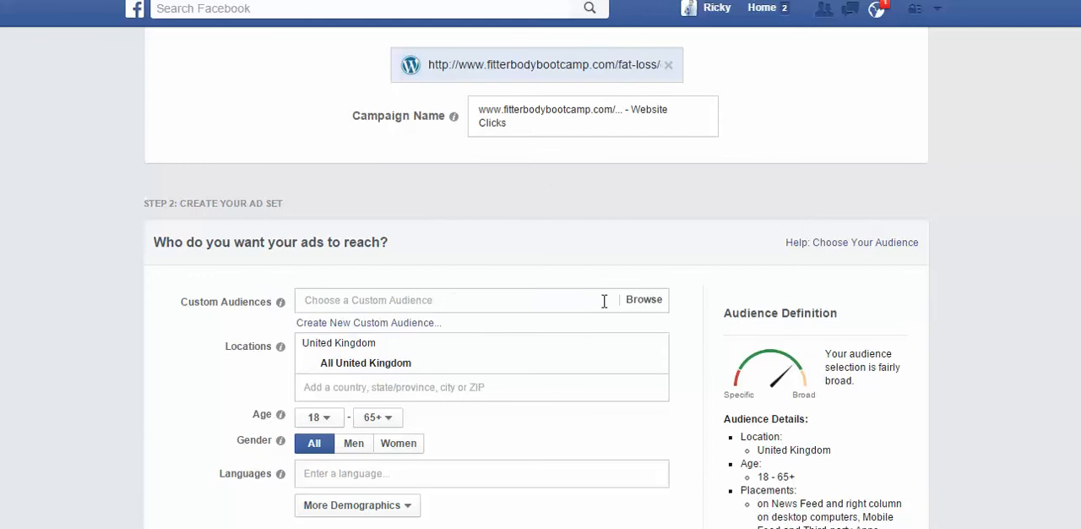
Step: Include the FBBC - TS Green Frame and FBBC 7 day trial leads custom audiences in the ad set's targeting
left_click(361, 299)
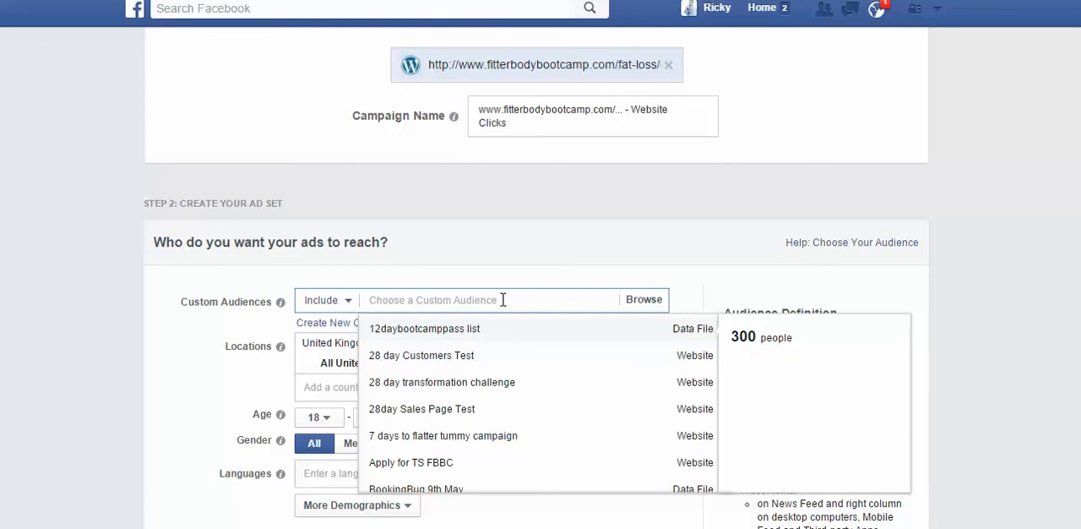
type("fbbc")
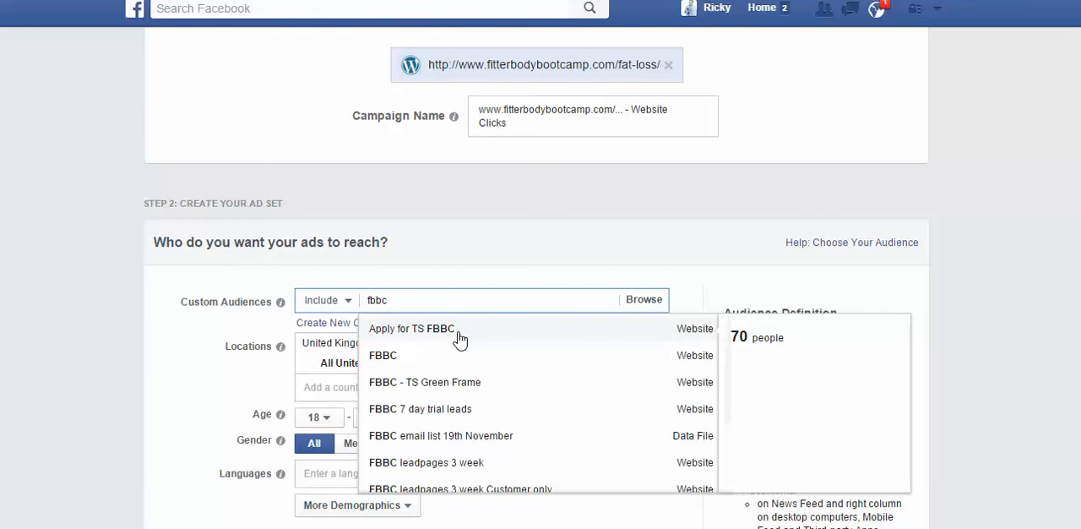
left_click(431, 383)
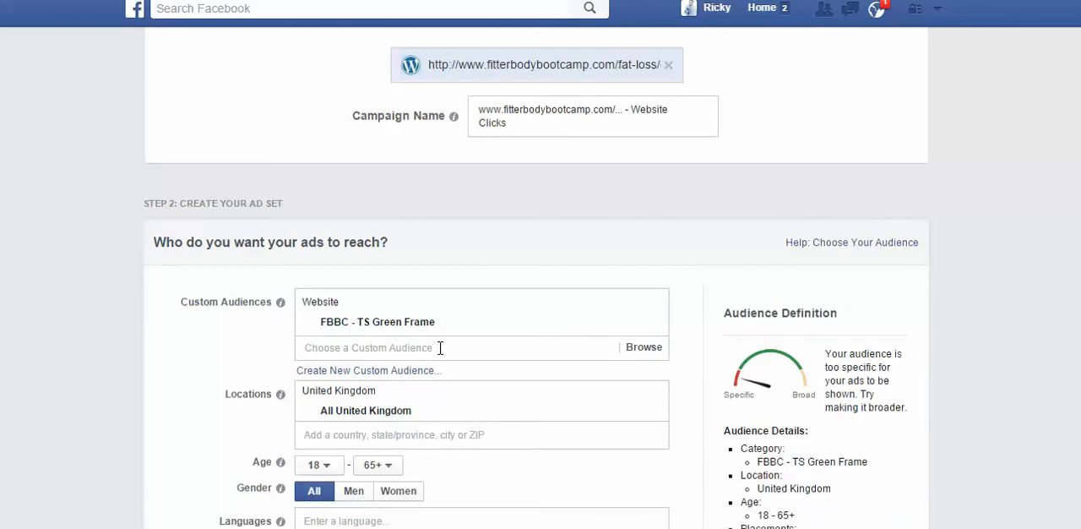
left_click(498, 350)
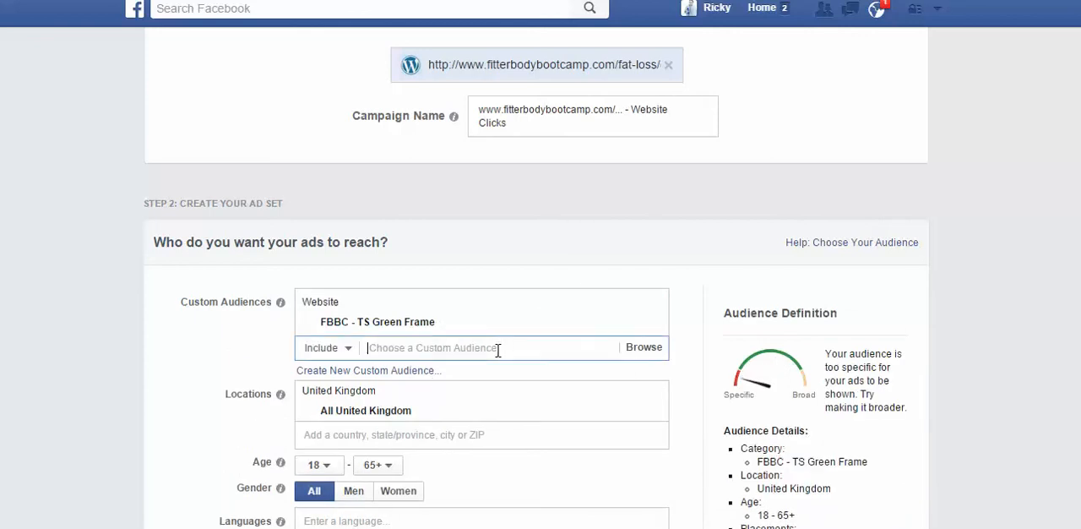
type("fbbc")
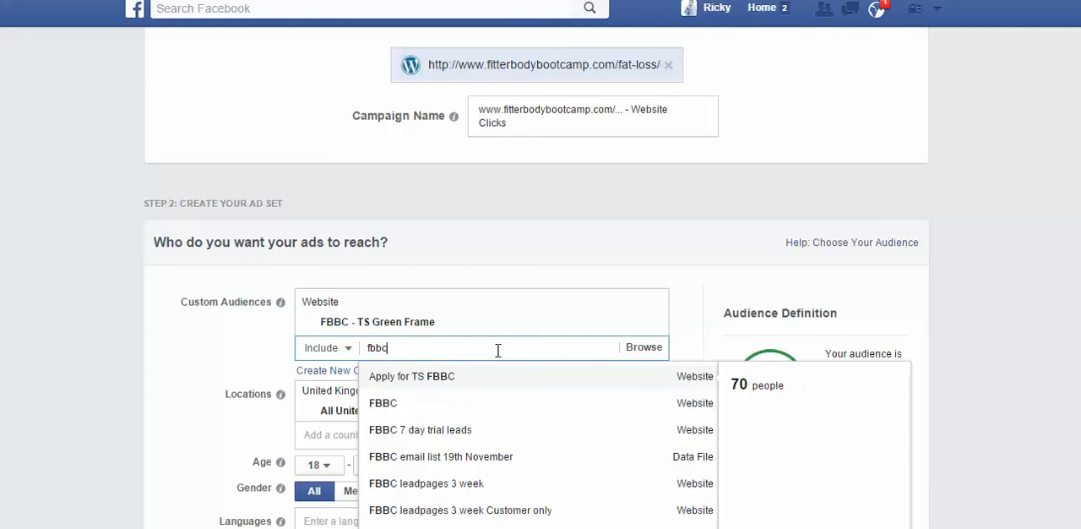
left_click(505, 443)
Step: Include the FBBC leadpages 3 week and FBBC leadpages 3 week Customer only custom audiences as well
left_click(417, 368)
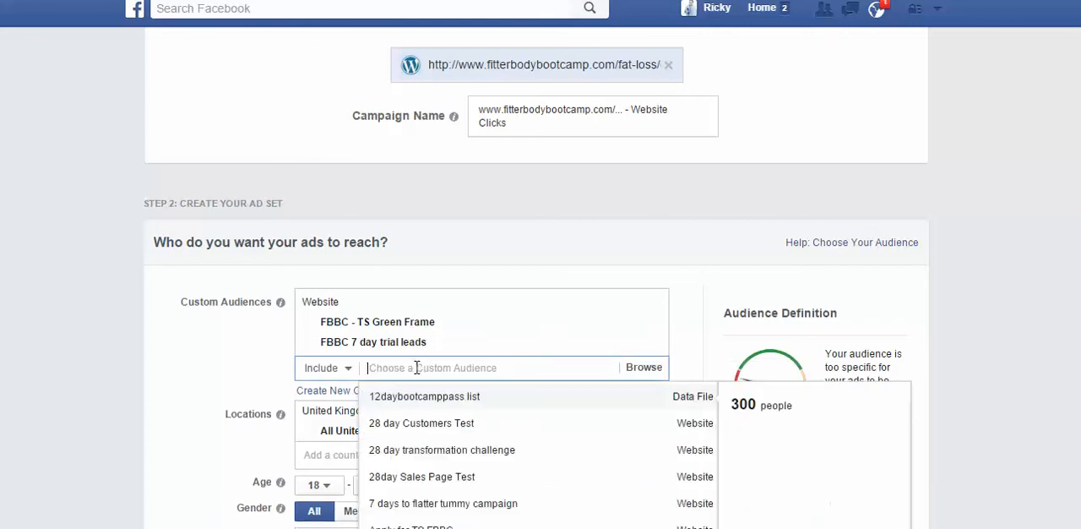
type("fbbc")
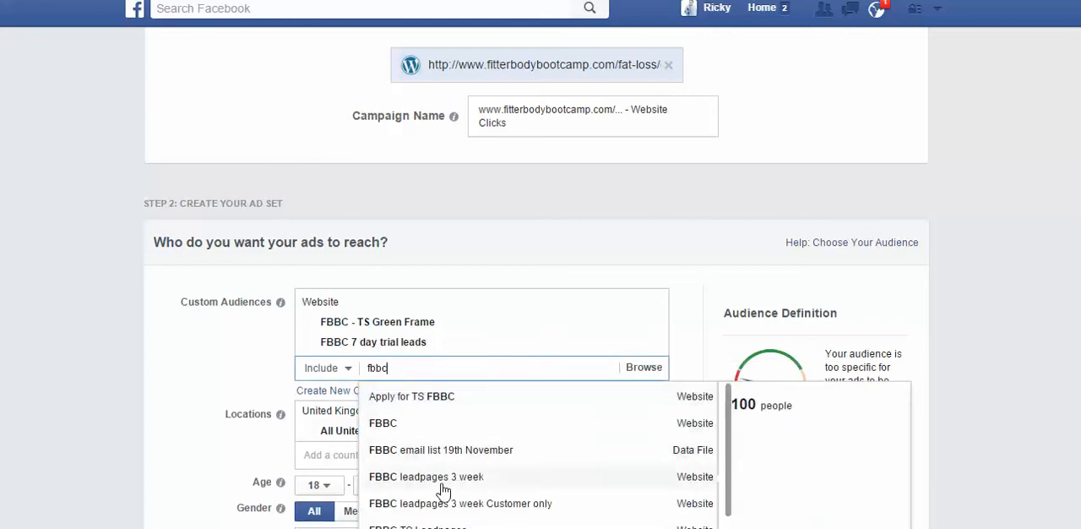
left_click(442, 476)
left_click(442, 387)
type("fbbc")
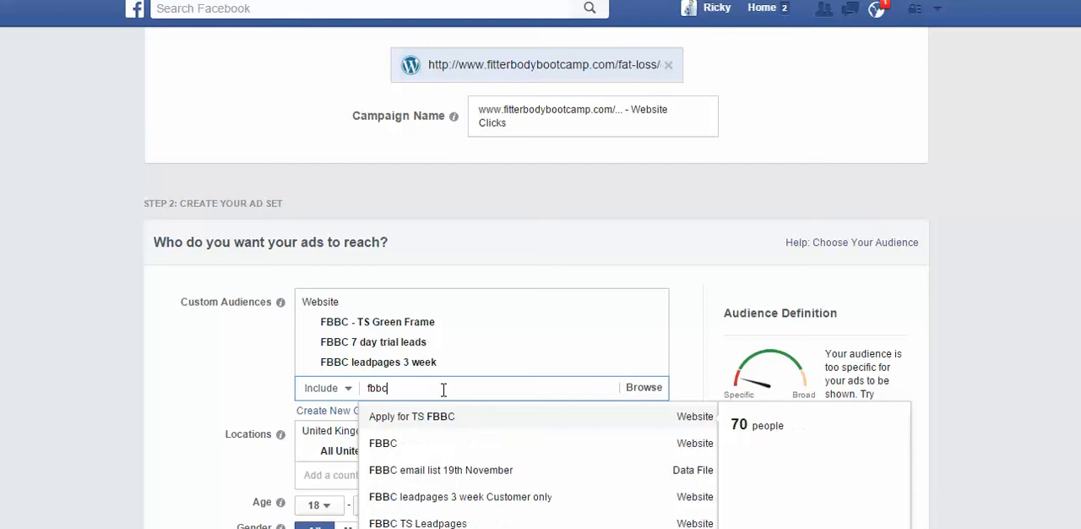
left_click(434, 496)
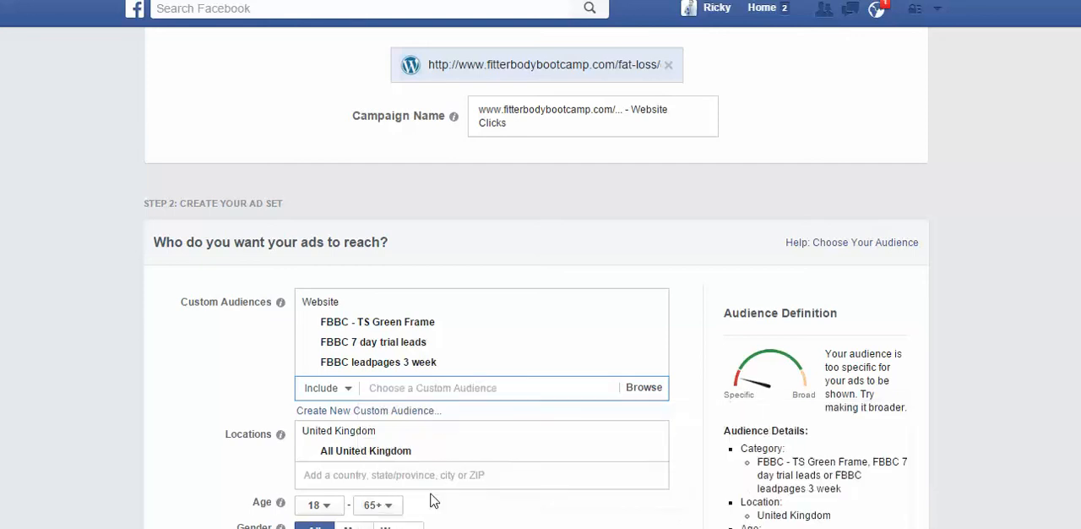
Step: Add the FBBC TS Leadpages website audience to the ad set's included custom audiences
left_click(429, 406)
type("fbbc")
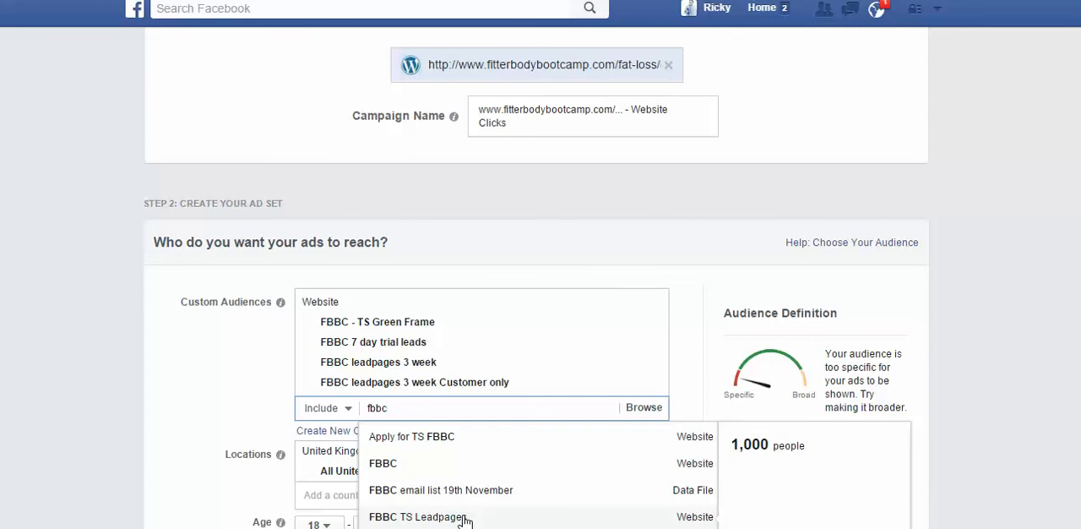
left_click(464, 519)
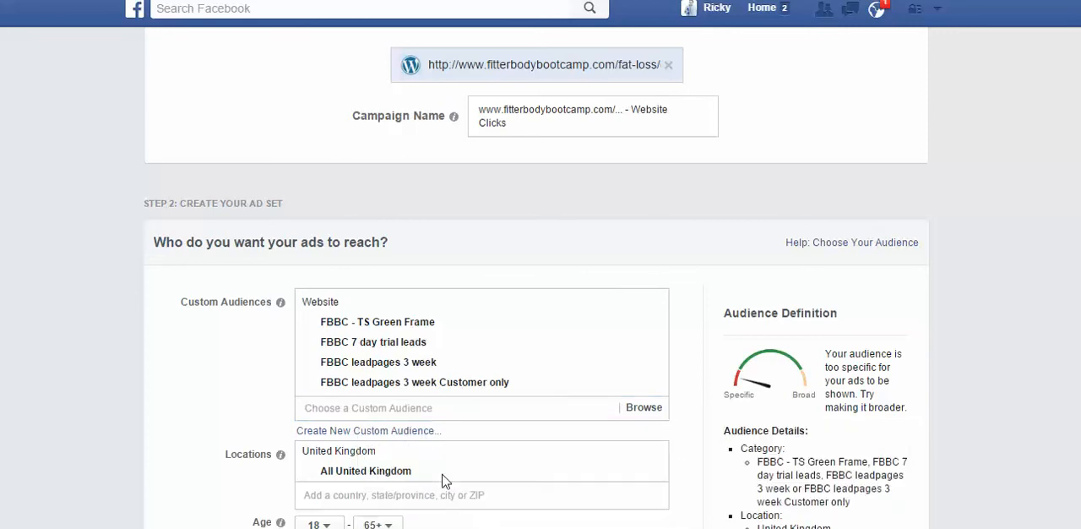
Step: Add the website audience named just FBBC to the ad set's custom audiences
left_click(422, 427)
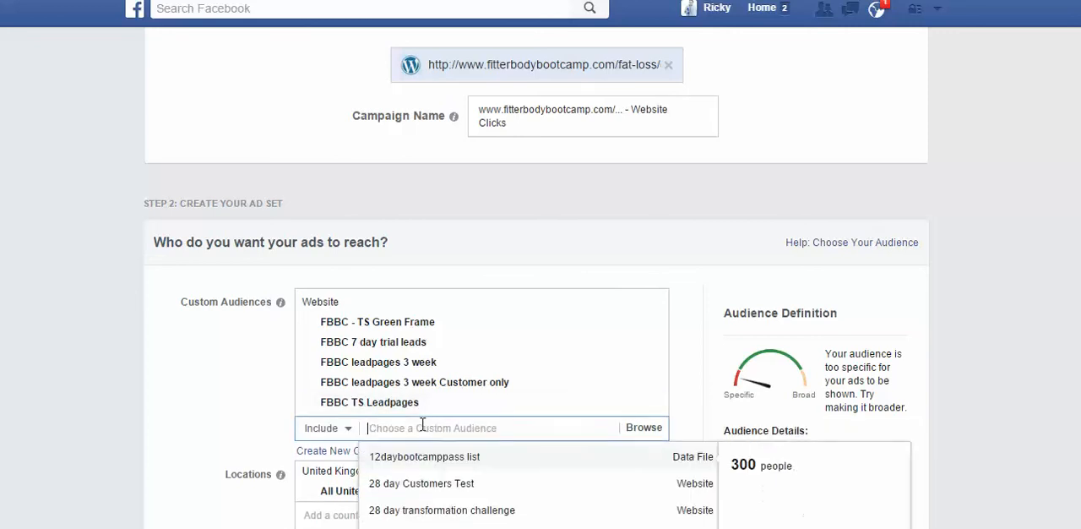
type("fbbc")
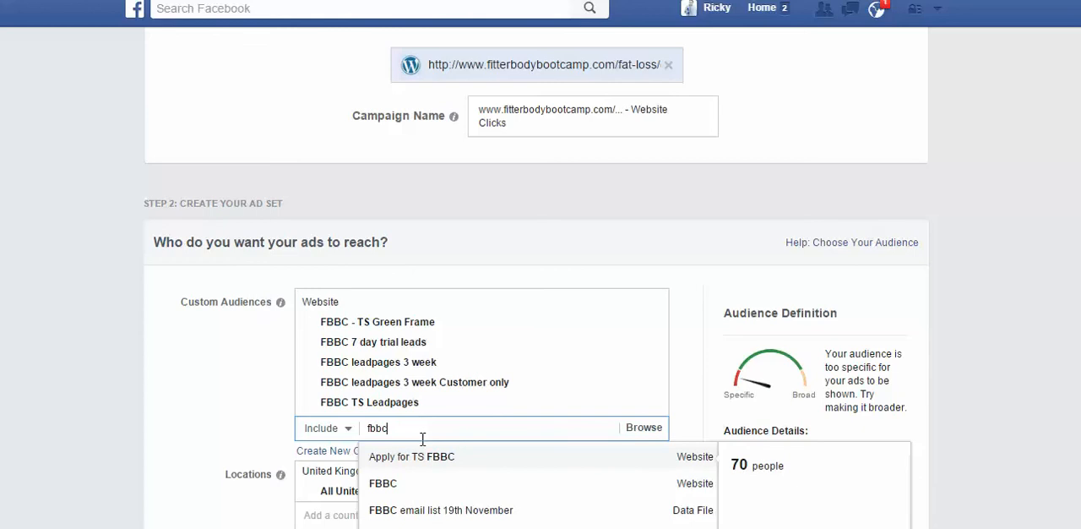
left_click(429, 485)
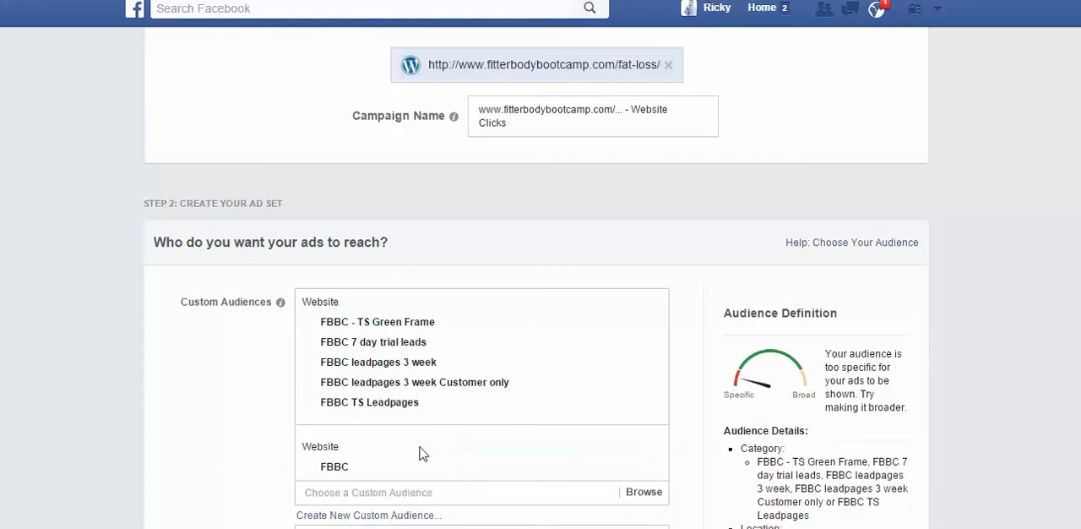
Step: Include the FBBC: New Year Offers website audience in the ad set's targeting
left_click(402, 491)
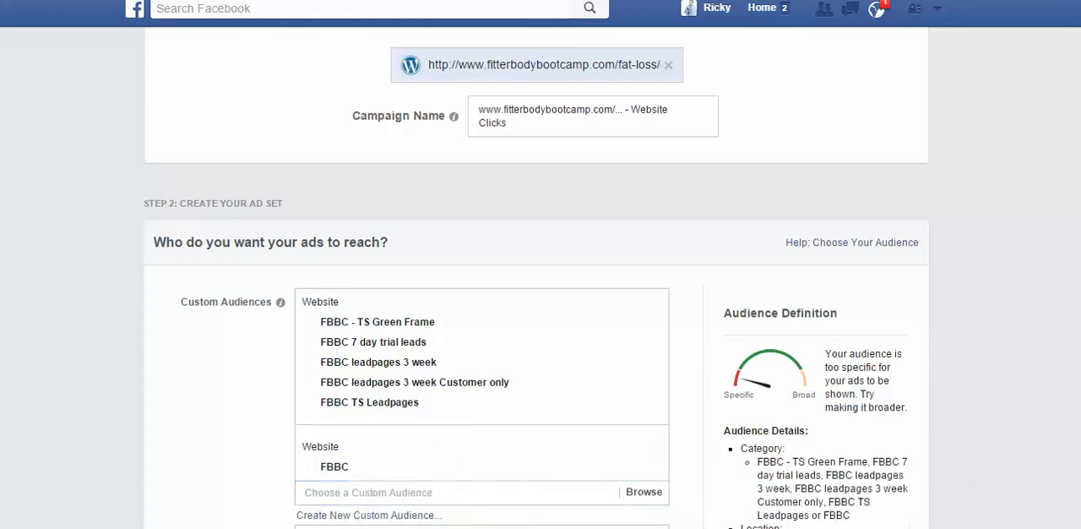
scroll(656, 369, "down", 3)
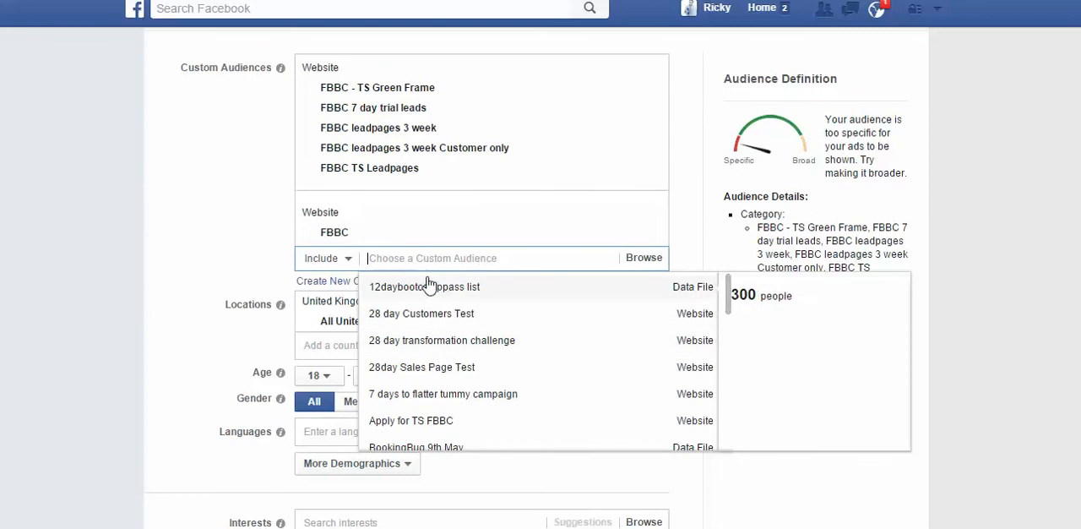
type("fbbc")
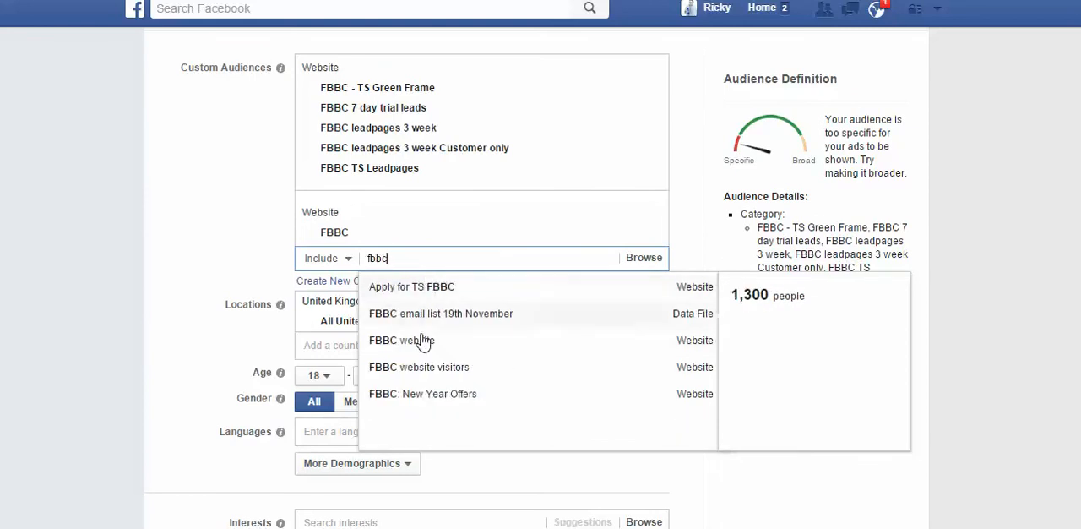
left_click(430, 403)
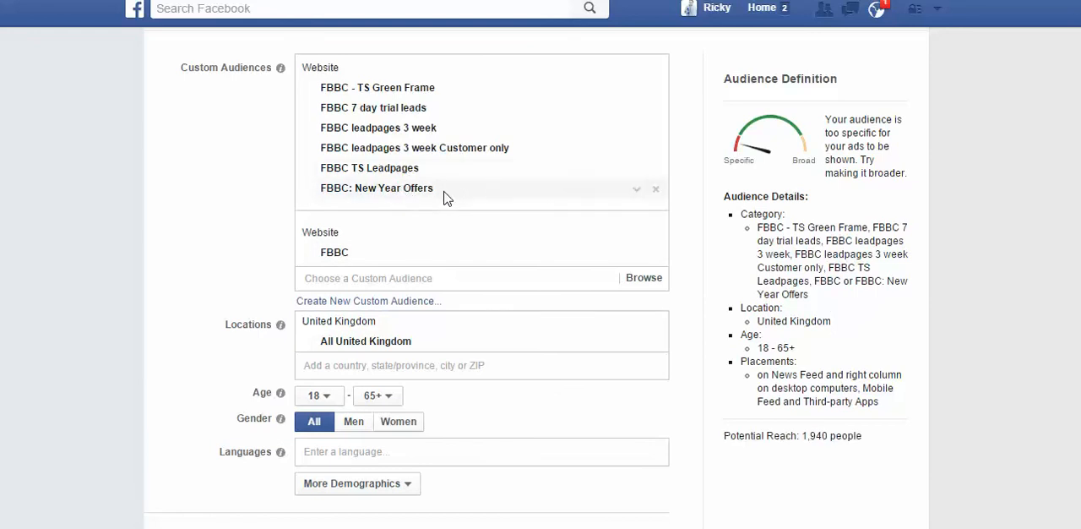
Step: Remove every selected custom audience except FBBC from the ad set's targeting
left_click(656, 168)
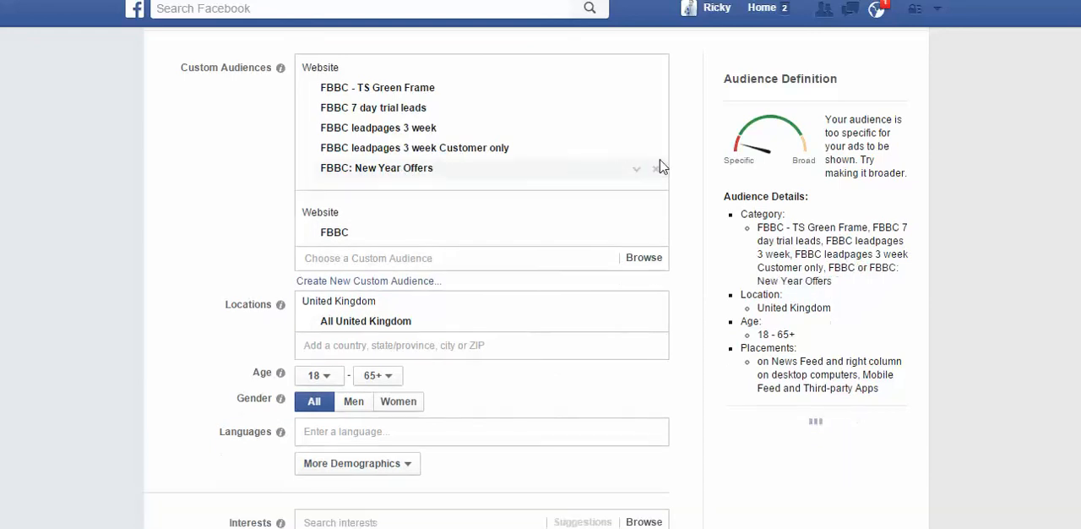
left_click(656, 148)
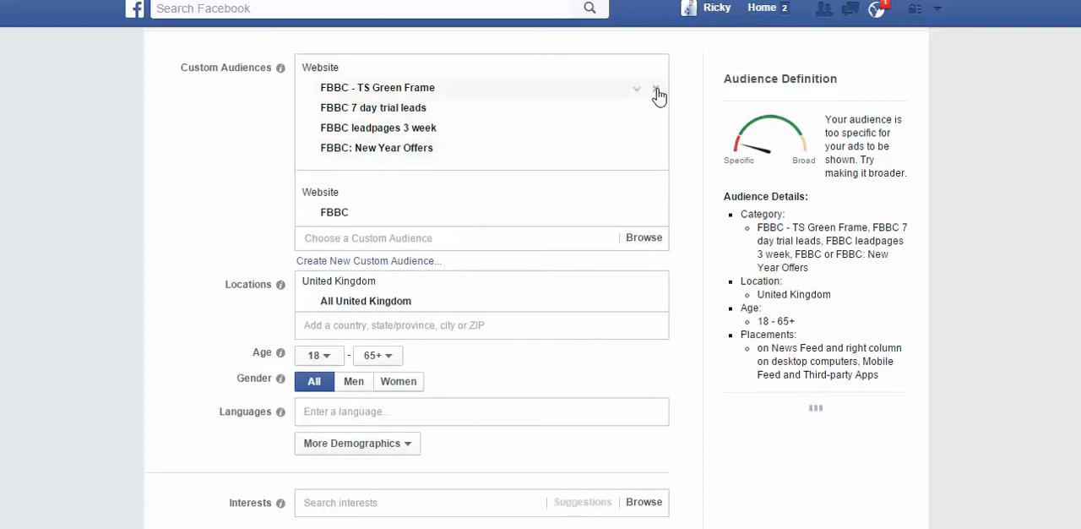
left_click(657, 88)
left_click(656, 88)
left_click(656, 88)
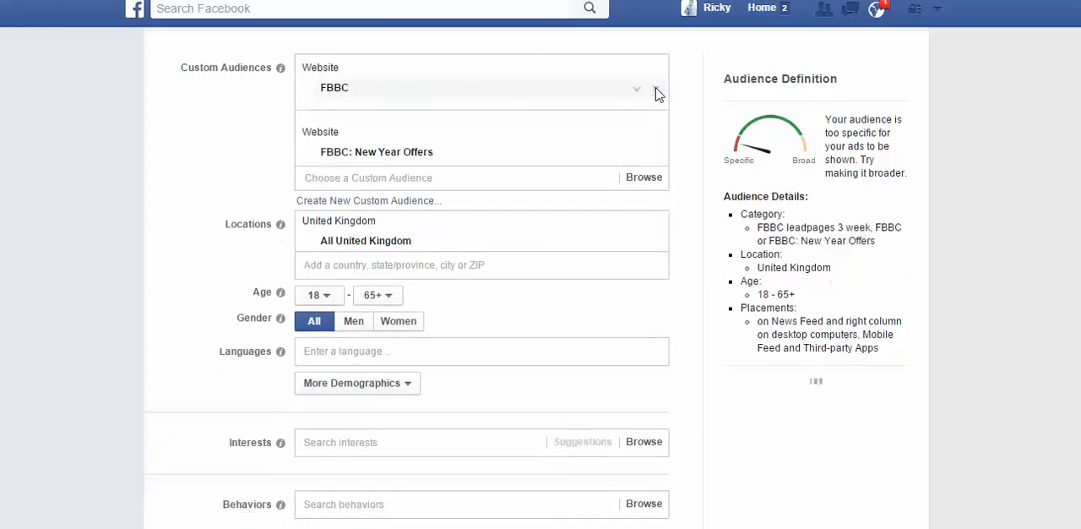
left_click(656, 152)
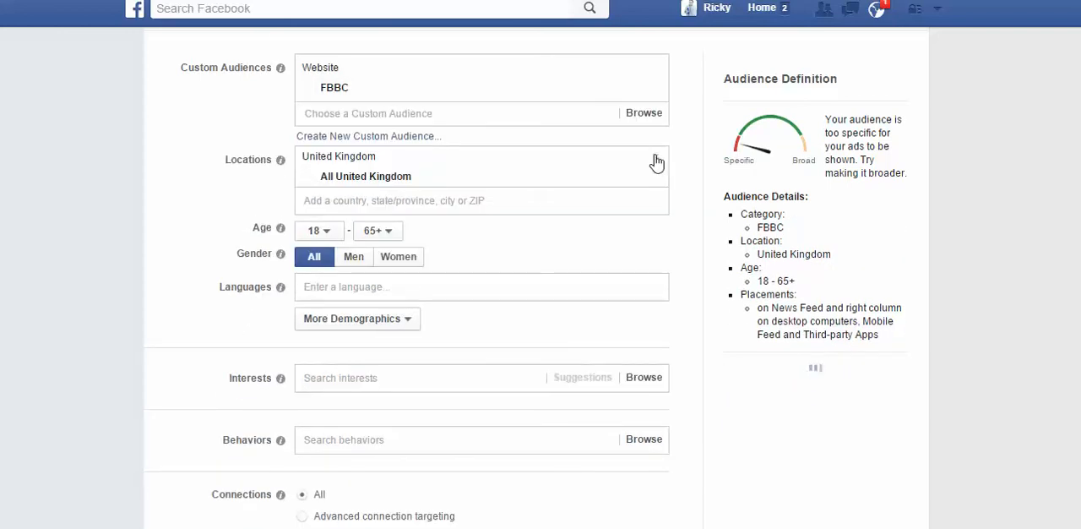
Step: Include the FBBC leadpages 3 week website audience alongside FBBC in the ad set's targeting
left_click(379, 91)
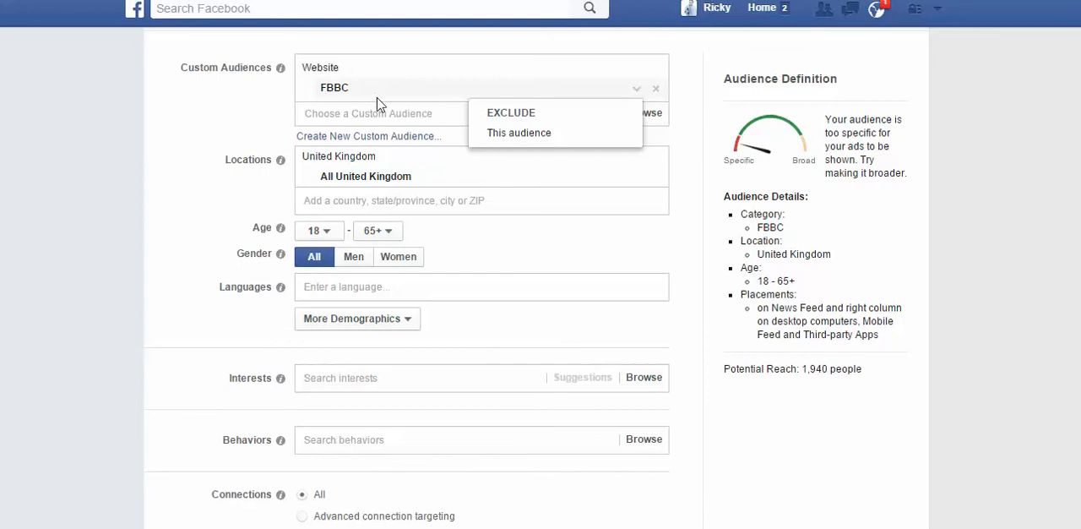
left_click(434, 112)
type("f")
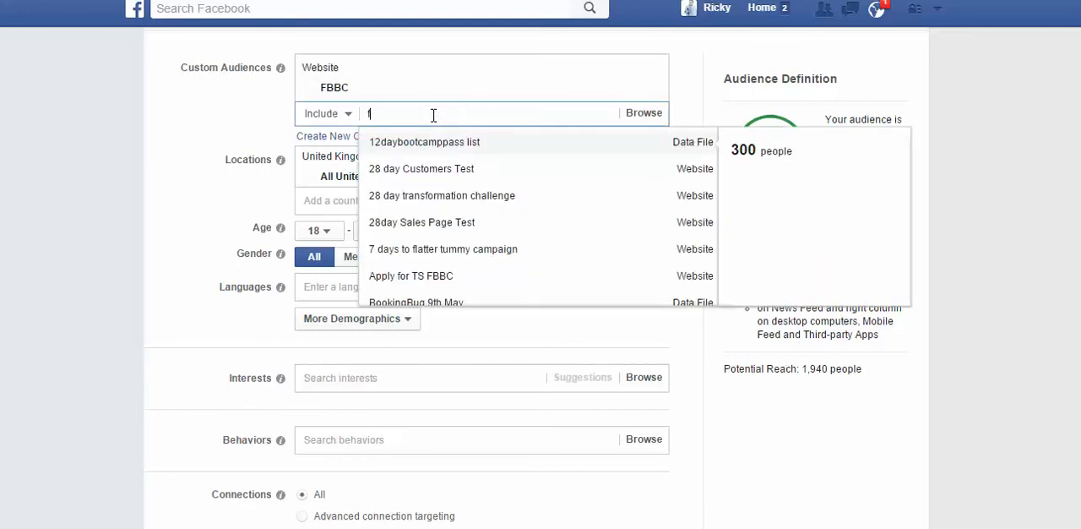
type("bbc")
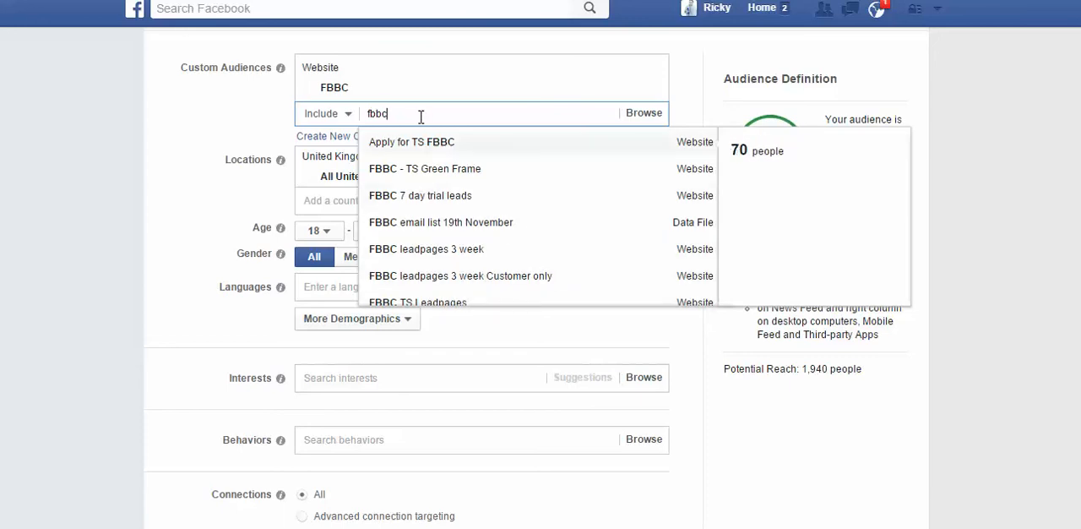
left_click(426, 252)
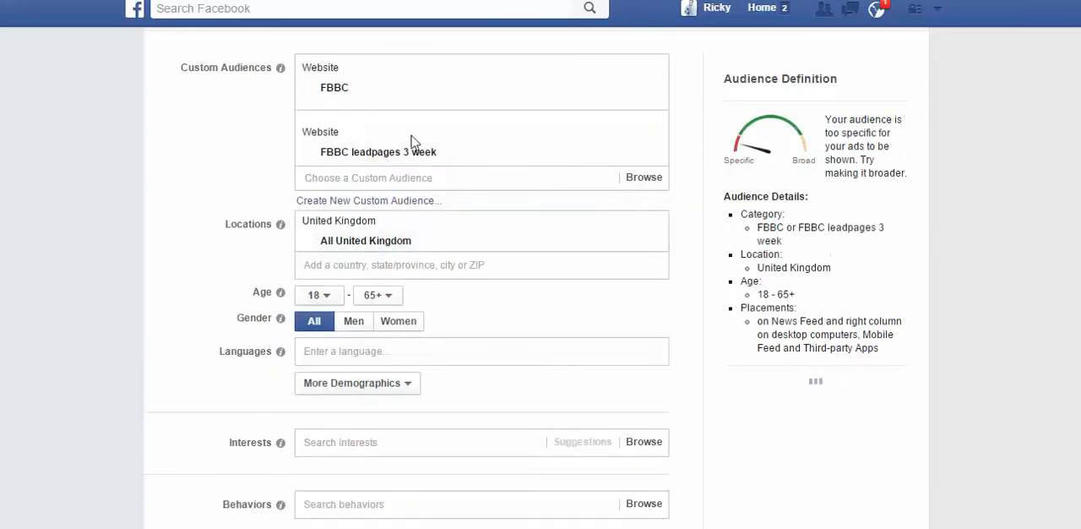
Step: Review the ad set's remaining targeting options and its budget, schedule and pricing settings
left_click(390, 178)
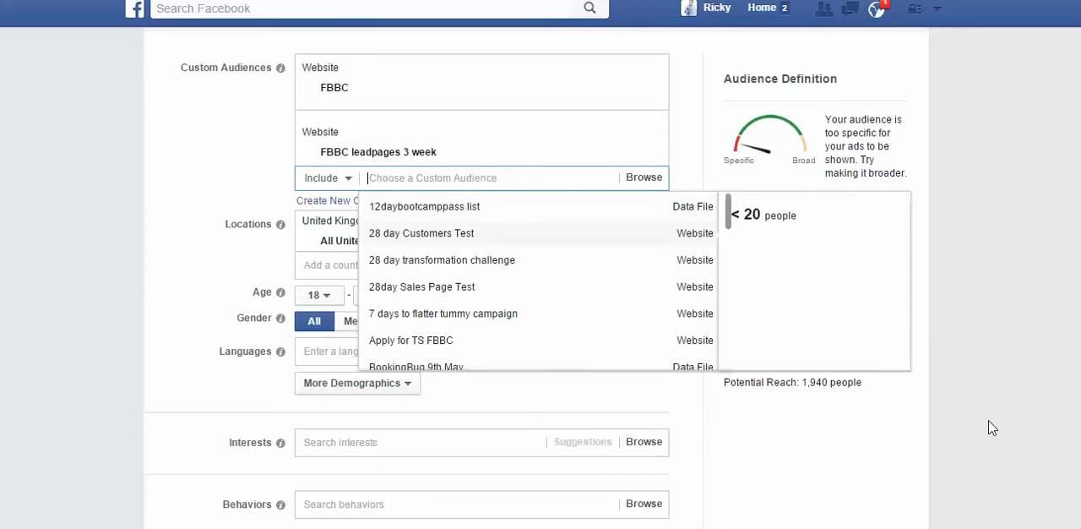
scroll(989, 427, "down", 2)
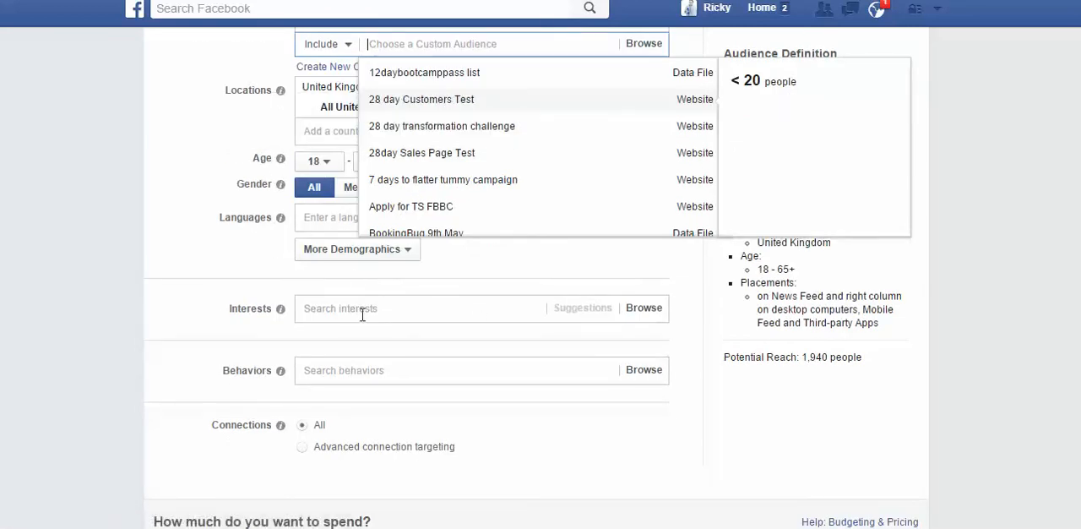
scroll(363, 315, "down", 5)
scroll(541, 279, "down", 1)
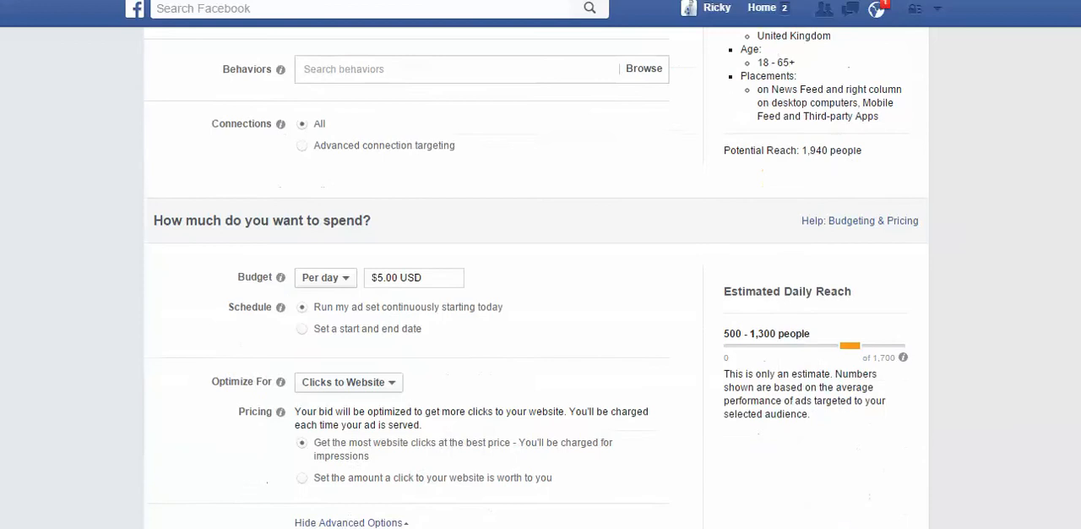